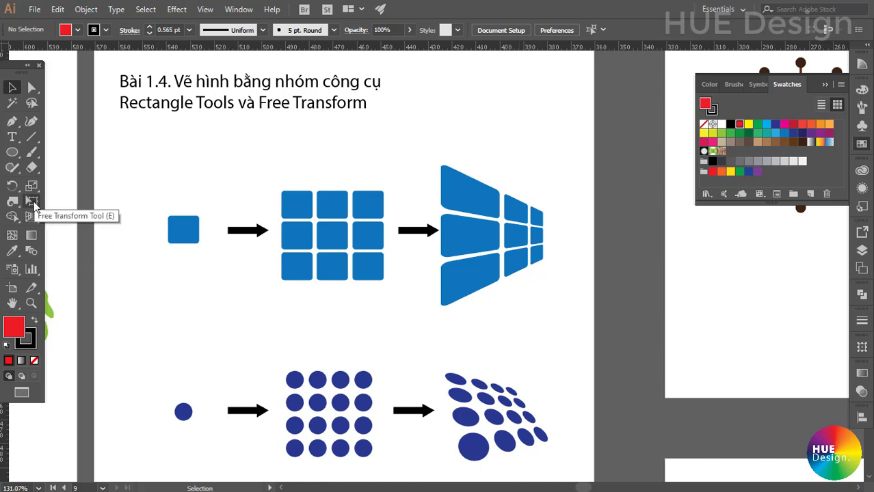
Scroll and pan past the finished square and circle grid examples to an empty artboard.
{"action": "scroll", "coordinate": [414, 285], "scroll_direction": "down", "scroll_amount": 1}
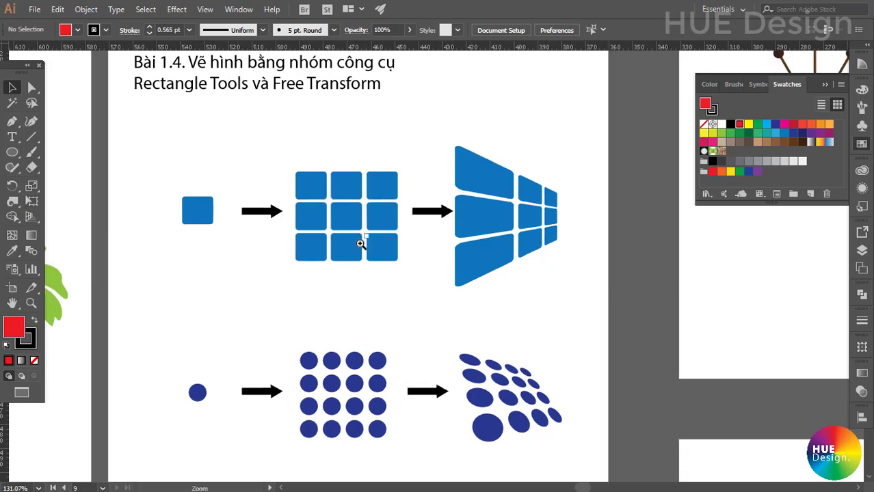
{"action": "scroll", "coordinate": [363, 242], "scroll_direction": "up", "scroll_amount": 1}
{"action": "scroll", "coordinate": [422, 322], "scroll_direction": "down", "scroll_amount": 1}
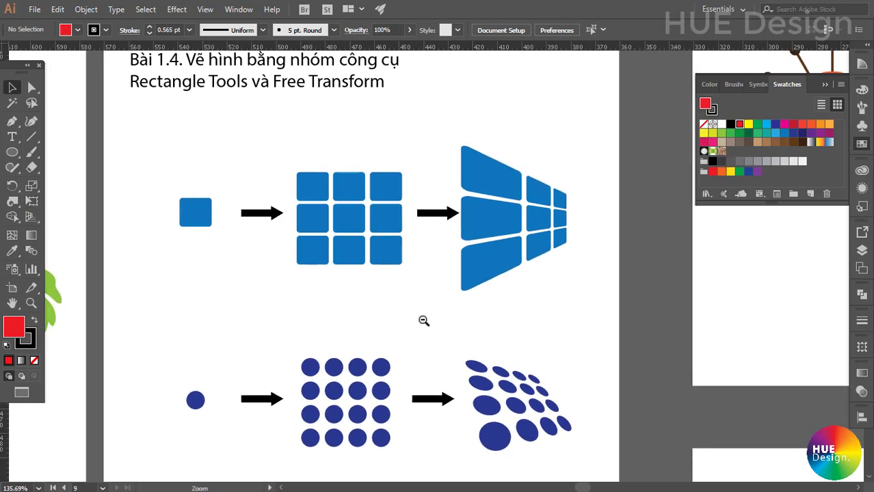
{"action": "scroll", "coordinate": [400, 279], "scroll_direction": "up", "scroll_amount": 1}
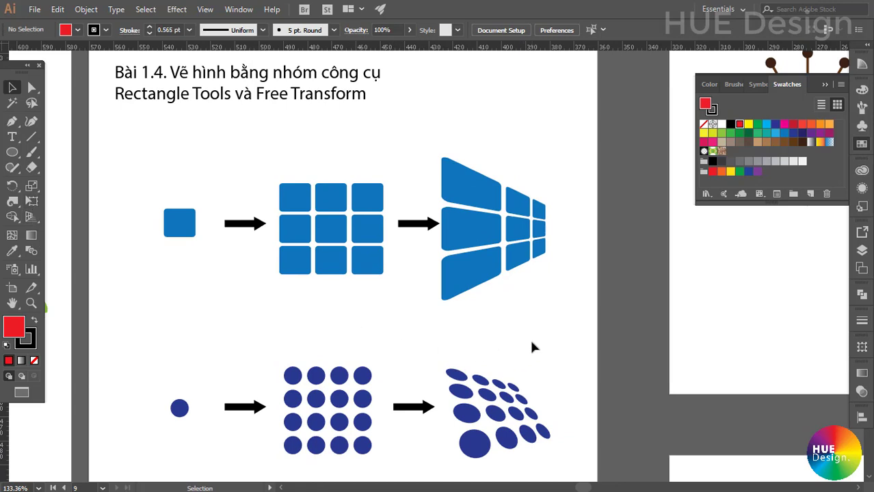
{"action": "left_click_drag", "start_coordinate": [532, 346], "coordinate": [558, 300]}
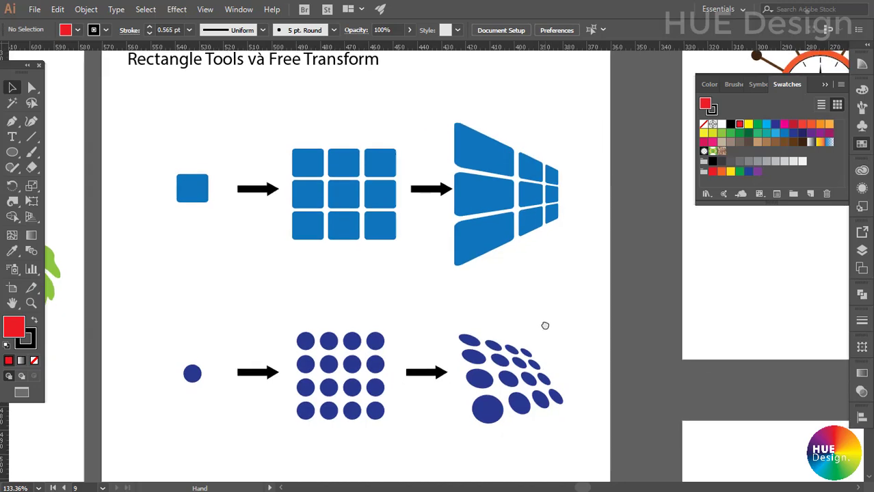
{"action": "scroll", "coordinate": [558, 300], "scroll_direction": "down", "scroll_amount": 3}
{"action": "scroll", "coordinate": [576, 336], "scroll_direction": "down", "scroll_amount": 5}
{"action": "scroll", "coordinate": [573, 210], "scroll_direction": "down", "scroll_amount": 2}
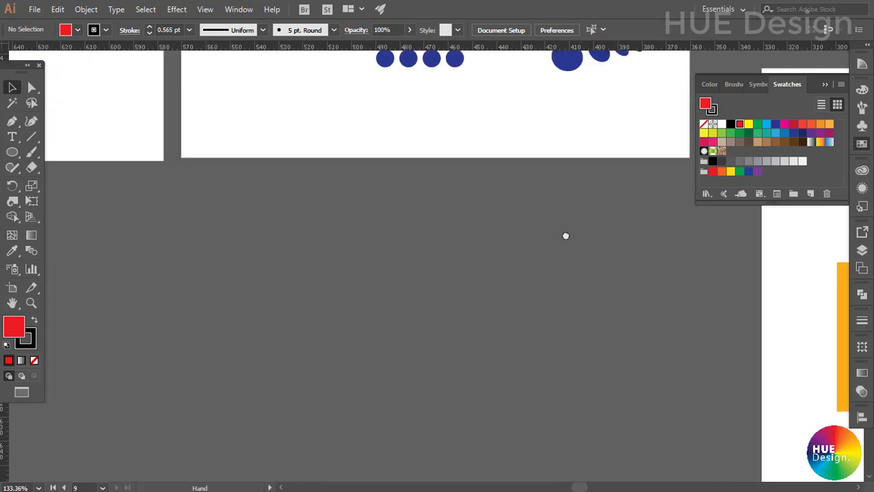
{"action": "scroll", "coordinate": [567, 236], "scroll_direction": "up", "scroll_amount": 9}
{"action": "left_click_drag", "start_coordinate": [414, 250], "coordinate": [429, 278]}
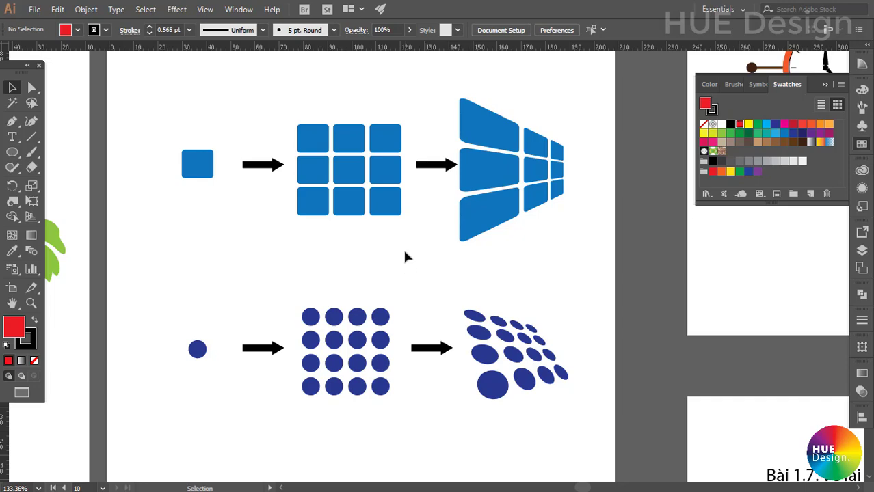
{"action": "left_click_drag", "start_coordinate": [429, 225], "coordinate": [440, 199]}
{"action": "scroll", "coordinate": [404, 219], "scroll_direction": "down", "scroll_amount": 5}
{"action": "scroll", "coordinate": [368, 205], "scroll_direction": "down", "scroll_amount": 5}
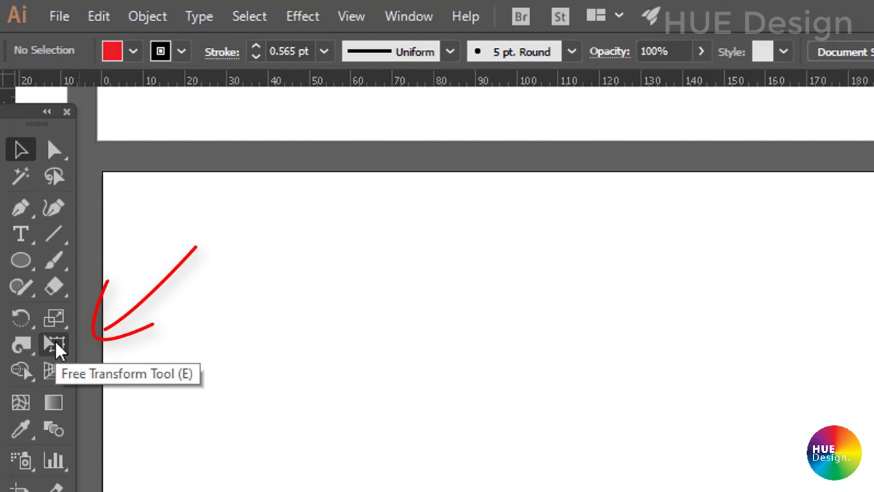
Zoom in on the blank artboard, draw a red square near its top-left, and select it.
{"action": "left_click", "coordinate": [56, 347]}
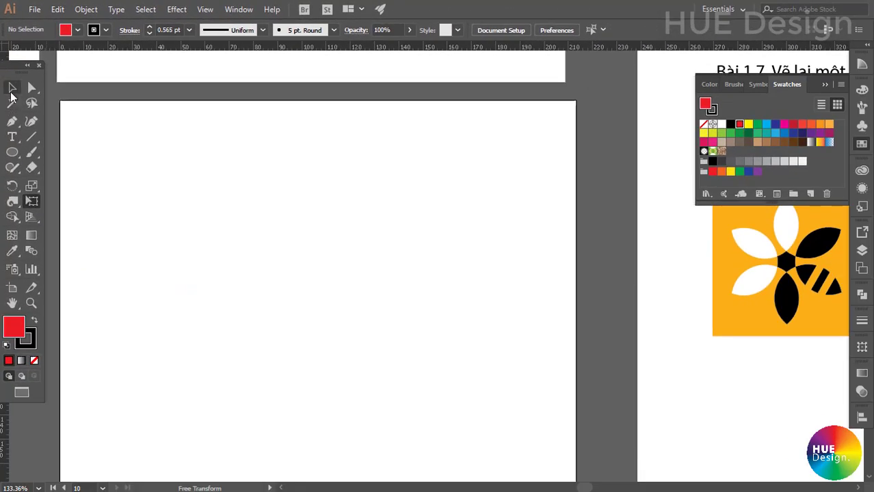
{"action": "left_click", "coordinate": [11, 91]}
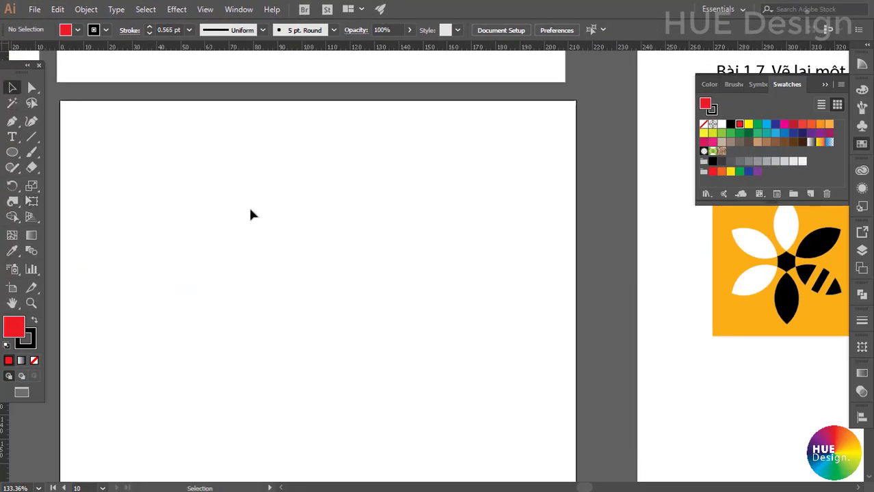
{"action": "left_click_drag", "start_coordinate": [168, 178], "coordinate": [187, 194]}
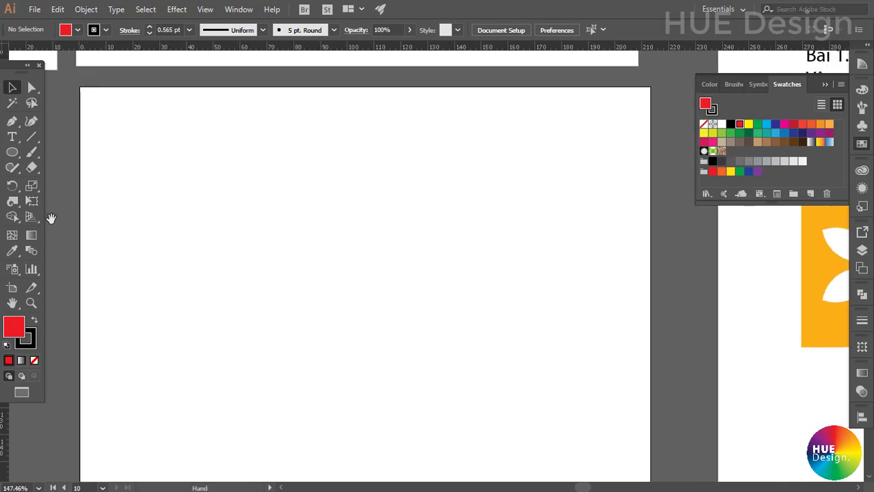
{"action": "left_click_drag", "start_coordinate": [14, 157], "coordinate": [62, 151]}
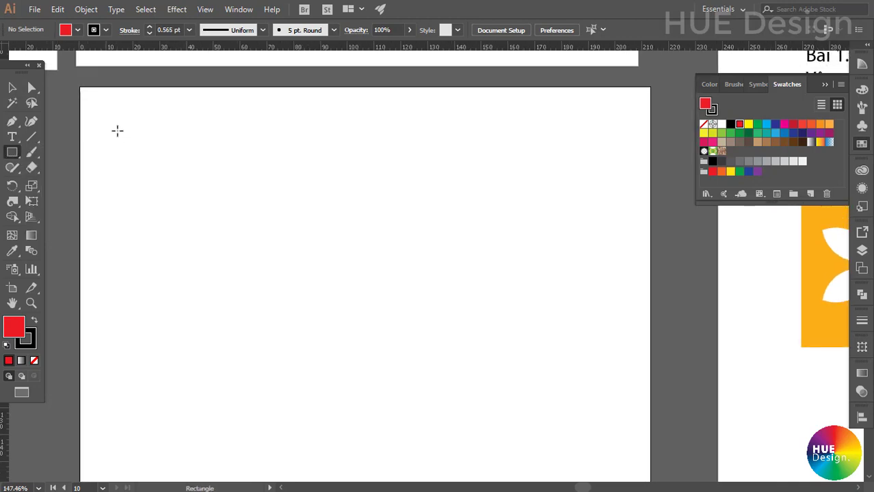
{"action": "mouse_move", "coordinate": [117, 131]}
{"action": "left_mouse_down"}
{"action": "mouse_move", "coordinate": [178, 220]}
{"action": "mouse_move", "coordinate": [237, 250]}
{"action": "left_mouse_up"}
{"action": "left_click", "coordinate": [11, 87]}
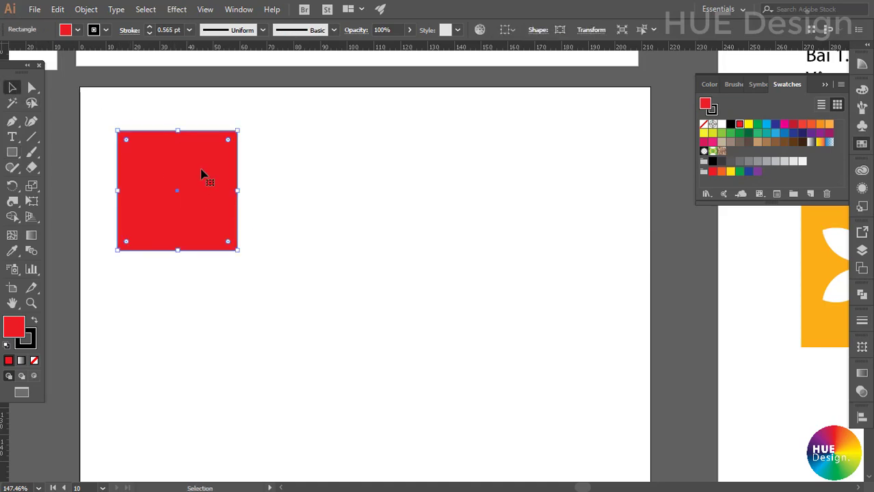
{"action": "key", "text": "ctrl+equal"}
{"action": "left_click", "coordinate": [193, 189]}
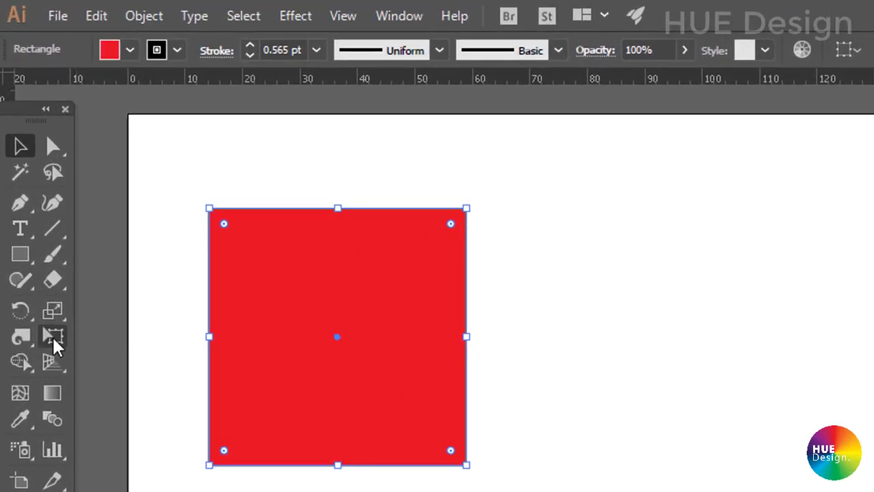
{"action": "left_click", "coordinate": [53, 341]}
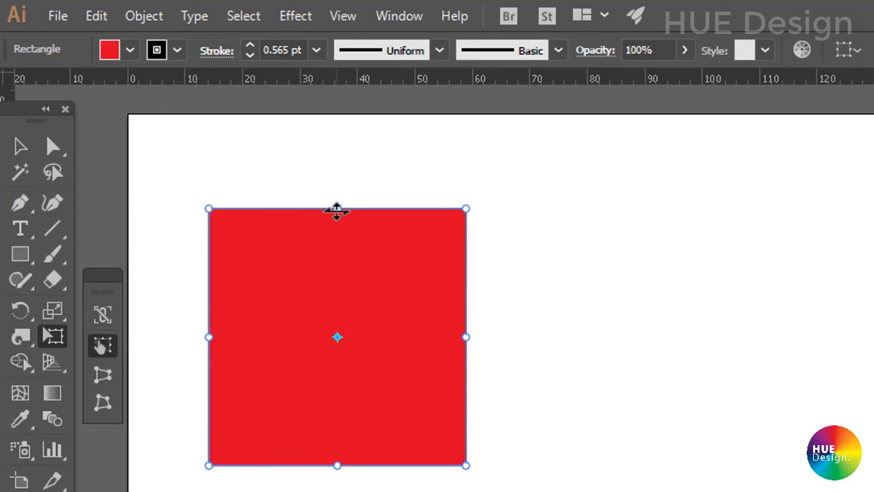
{"action": "mouse_move", "coordinate": [337, 211]}
{"action": "left_mouse_down"}
{"action": "mouse_move", "coordinate": [375, 168]}
{"action": "mouse_move", "coordinate": [270, 201]}
{"action": "mouse_move", "coordinate": [265, 162]}
{"action": "mouse_move", "coordinate": [268, 201]}
{"action": "mouse_move", "coordinate": [401, 224]}
{"action": "mouse_move", "coordinate": [226, 282]}
{"action": "mouse_move", "coordinate": [394, 319]}
{"action": "mouse_move", "coordinate": [466, 255]}
{"action": "mouse_move", "coordinate": [302, 208]}
{"action": "mouse_move", "coordinate": [269, 162]}
{"action": "mouse_move", "coordinate": [464, 169]}
{"action": "mouse_move", "coordinate": [437, 170]}
{"action": "mouse_move", "coordinate": [435, 244]}
{"action": "mouse_move", "coordinate": [408, 299]}
{"action": "mouse_move", "coordinate": [318, 100]}
{"action": "mouse_move", "coordinate": [297, 263]}
{"action": "mouse_move", "coordinate": [406, 242]}
{"action": "mouse_move", "coordinate": [373, 199]}
{"action": "mouse_move", "coordinate": [332, 181]}
{"action": "mouse_move", "coordinate": [513, 178]}
{"action": "mouse_move", "coordinate": [334, 156]}
{"action": "mouse_move", "coordinate": [496, 164]}
{"action": "mouse_move", "coordinate": [342, 171]}
{"action": "mouse_move", "coordinate": [485, 178]}
{"action": "mouse_move", "coordinate": [336, 173]}
{"action": "mouse_move", "coordinate": [265, 158]}
{"action": "mouse_move", "coordinate": [386, 159]}
{"action": "left_mouse_up"}
{"action": "key", "text": "ctrl+z"}
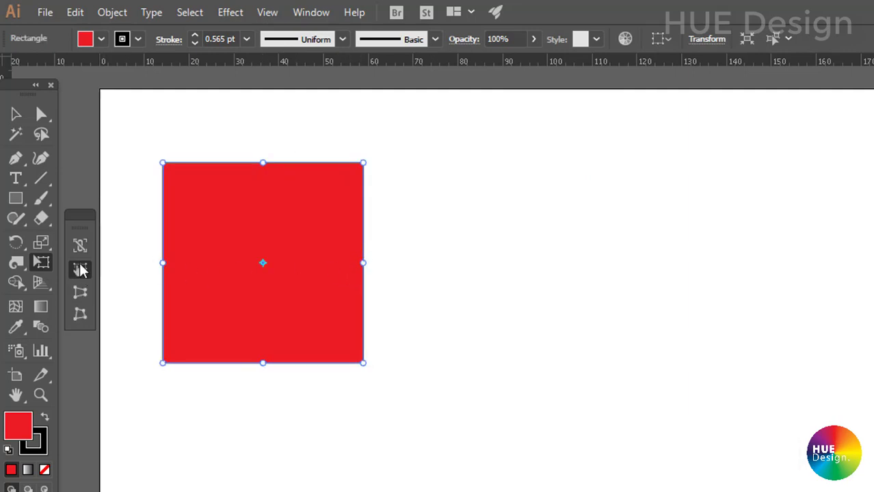
{"action": "mouse_move", "coordinate": [362, 261]}
{"action": "left_mouse_down"}
{"action": "mouse_move", "coordinate": [345, 349]}
{"action": "mouse_move", "coordinate": [347, 299]}
{"action": "mouse_move", "coordinate": [343, 359]}
{"action": "mouse_move", "coordinate": [329, 266]}
{"action": "mouse_move", "coordinate": [295, 328]}
{"action": "mouse_move", "coordinate": [394, 340]}
{"action": "mouse_move", "coordinate": [398, 311]}
{"action": "mouse_move", "coordinate": [377, 400]}
{"action": "mouse_move", "coordinate": [367, 165]}
{"action": "mouse_move", "coordinate": [361, 361]}
{"action": "mouse_move", "coordinate": [324, 326]}
{"action": "mouse_move", "coordinate": [324, 357]}
{"action": "mouse_move", "coordinate": [355, 230]}
{"action": "mouse_move", "coordinate": [355, 409]}
{"action": "mouse_move", "coordinate": [355, 309]}
{"action": "mouse_move", "coordinate": [356, 409]}
{"action": "mouse_move", "coordinate": [334, 363]}
{"action": "mouse_move", "coordinate": [279, 359]}
{"action": "mouse_move", "coordinate": [359, 357]}
{"action": "mouse_move", "coordinate": [288, 342]}
{"action": "mouse_move", "coordinate": [535, 327]}
{"action": "mouse_move", "coordinate": [275, 328]}
{"action": "mouse_move", "coordinate": [785, 332]}
{"action": "mouse_move", "coordinate": [744, 389]}
{"action": "mouse_move", "coordinate": [293, 330]}
{"action": "mouse_move", "coordinate": [231, 345]}
{"action": "mouse_move", "coordinate": [240, 352]}
{"action": "mouse_move", "coordinate": [308, 326]}
{"action": "mouse_move", "coordinate": [314, 344]}
{"action": "mouse_move", "coordinate": [503, 314]}
{"action": "mouse_move", "coordinate": [646, 353]}
{"action": "mouse_move", "coordinate": [619, 359]}
{"action": "mouse_move", "coordinate": [376, 320]}
{"action": "mouse_move", "coordinate": [339, 285]}
{"action": "mouse_move", "coordinate": [335, 308]}
{"action": "left_mouse_up"}
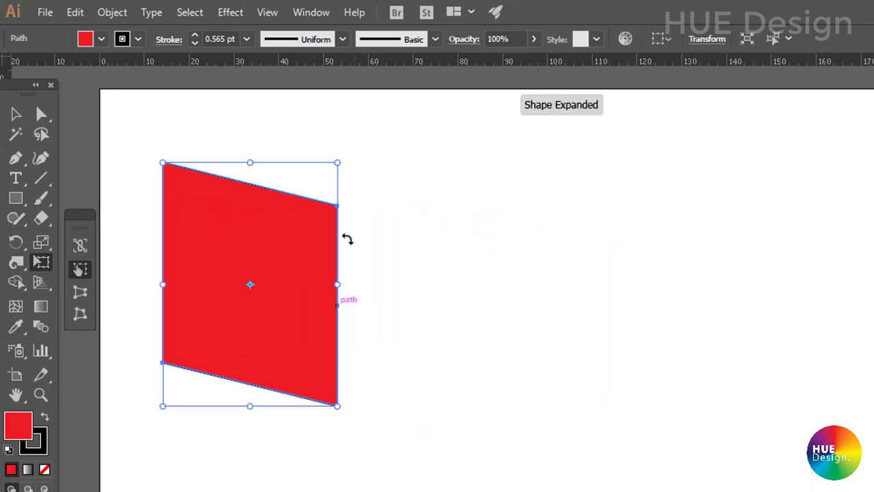
{"action": "key", "text": "ctrl+z"}
Scale, rotate and shear the red square into a long slanted shape using Free Transform handles.
{"action": "mouse_move", "coordinate": [363, 163]}
{"action": "left_mouse_down"}
{"action": "mouse_move", "coordinate": [464, 139]}
{"action": "mouse_move", "coordinate": [516, 106]}
{"action": "mouse_move", "coordinate": [389, 160]}
{"action": "mouse_move", "coordinate": [327, 242]}
{"action": "mouse_move", "coordinate": [398, 172]}
{"action": "mouse_move", "coordinate": [472, 121]}
{"action": "mouse_move", "coordinate": [510, 195]}
{"action": "left_mouse_up"}
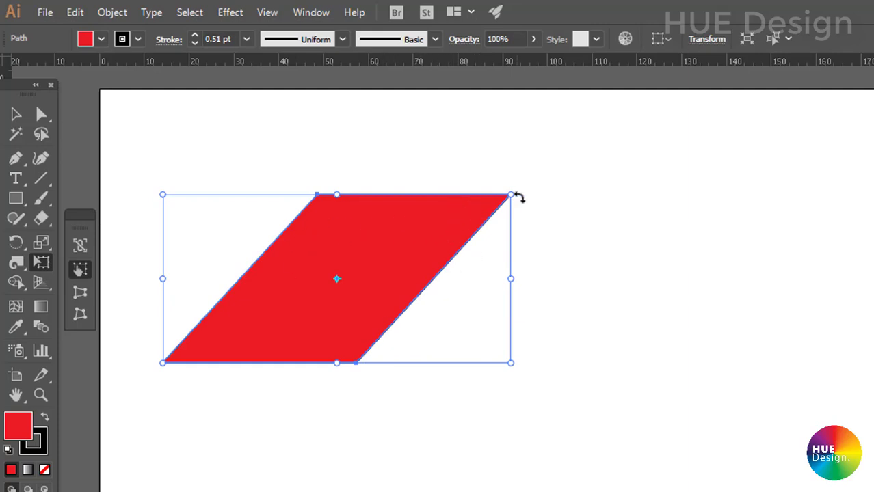
{"action": "mouse_move", "coordinate": [510, 199]}
{"action": "left_mouse_down"}
{"action": "mouse_move", "coordinate": [430, 273]}
{"action": "mouse_move", "coordinate": [552, 219]}
{"action": "mouse_move", "coordinate": [585, 326]}
{"action": "mouse_move", "coordinate": [596, 233]}
{"action": "mouse_move", "coordinate": [526, 132]}
{"action": "mouse_move", "coordinate": [412, 186]}
{"action": "mouse_move", "coordinate": [415, 201]}
{"action": "left_mouse_up"}
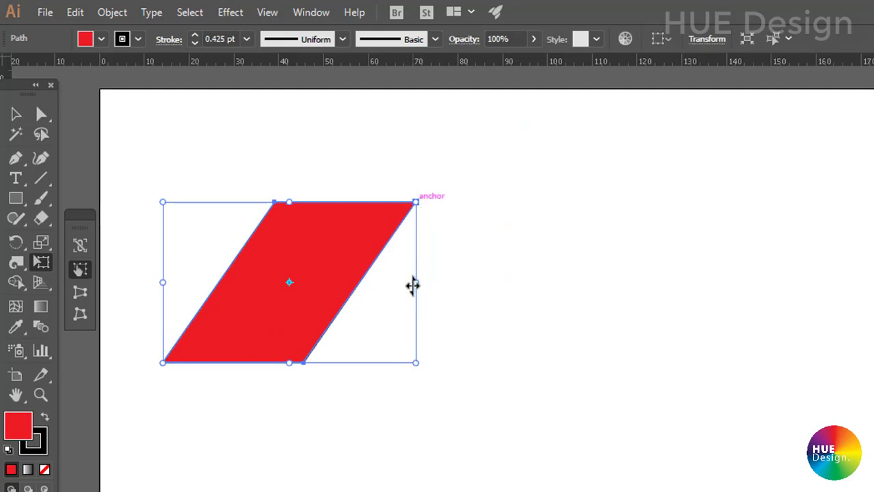
{"action": "left_click_drag", "start_coordinate": [416, 282], "coordinate": [411, 154]}
{"action": "mouse_move", "coordinate": [402, 360]}
{"action": "left_mouse_down"}
{"action": "mouse_move", "coordinate": [361, 484]}
{"action": "mouse_move", "coordinate": [384, 424]}
{"action": "mouse_move", "coordinate": [415, 194]}
{"action": "mouse_move", "coordinate": [408, 316]}
{"action": "mouse_move", "coordinate": [409, 236]}
{"action": "left_mouse_up"}
{"action": "mouse_move", "coordinate": [286, 217]}
{"action": "left_mouse_down"}
{"action": "mouse_move", "coordinate": [396, 222]}
{"action": "mouse_move", "coordinate": [383, 225]}
{"action": "left_mouse_up"}
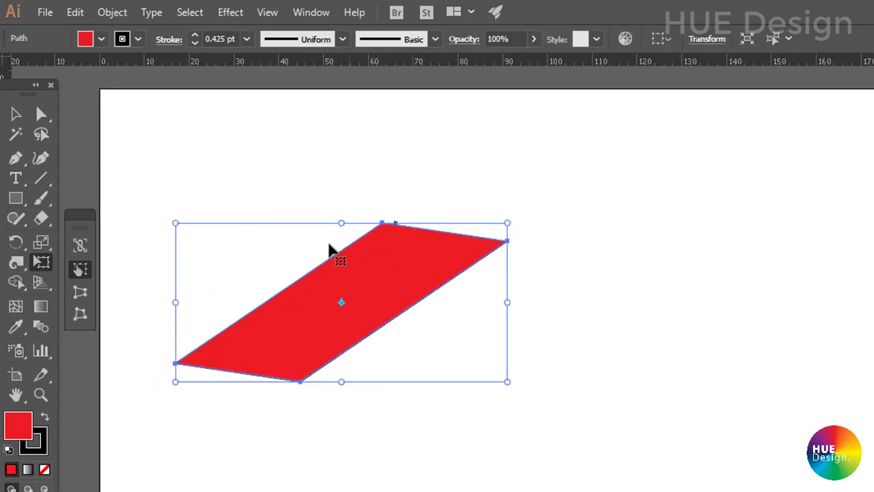
{"action": "left_click", "coordinate": [80, 293]}
Undo to the rounded rectangle, then perspective-distort it so it tapers toward its right end.
{"action": "key", "text": "ctrl+z"}
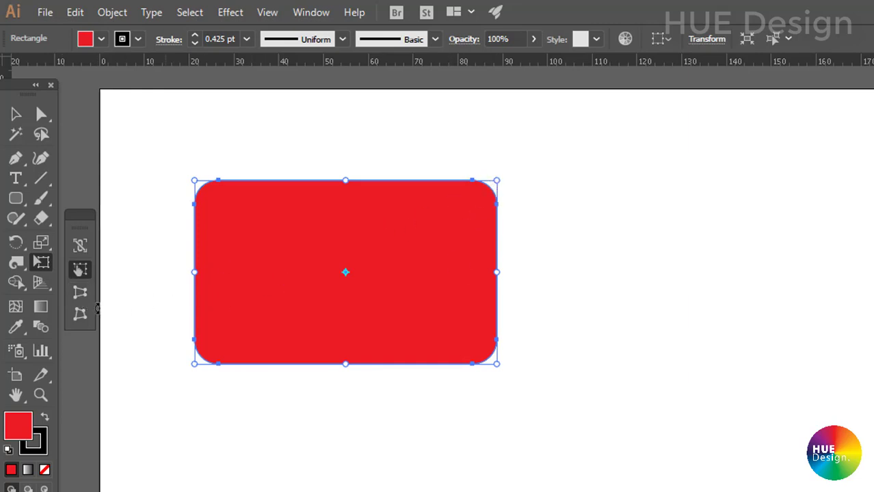
{"action": "left_click", "coordinate": [80, 299]}
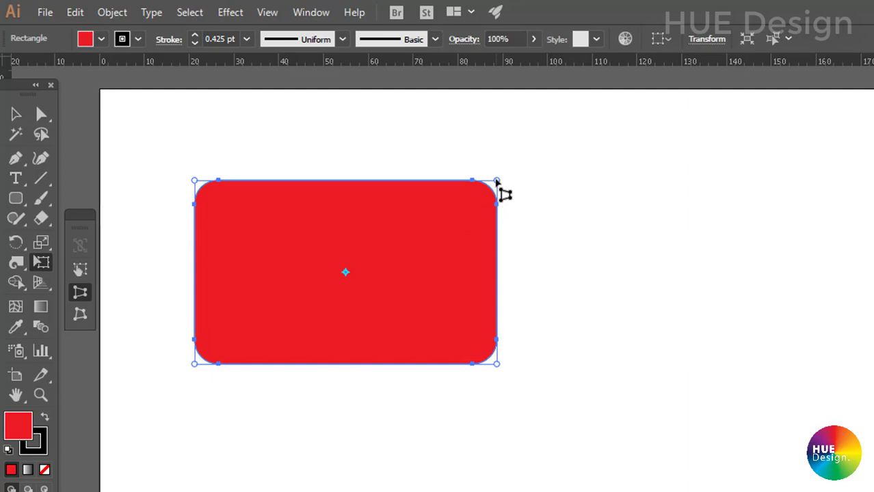
{"action": "mouse_move", "coordinate": [497, 181]}
{"action": "left_mouse_down"}
{"action": "mouse_move", "coordinate": [483, 247]}
{"action": "mouse_move", "coordinate": [480, 176]}
{"action": "mouse_move", "coordinate": [416, 164]}
{"action": "mouse_move", "coordinate": [511, 192]}
{"action": "mouse_move", "coordinate": [498, 189]}
{"action": "mouse_move", "coordinate": [488, 289]}
{"action": "mouse_move", "coordinate": [501, 93]}
{"action": "mouse_move", "coordinate": [497, 262]}
{"action": "left_mouse_up"}
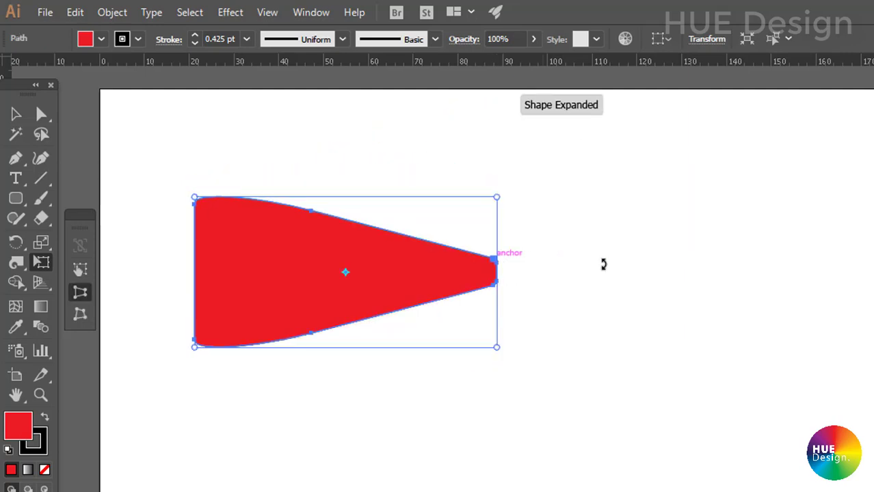
{"action": "left_click", "coordinate": [16, 115]}
{"action": "left_click", "coordinate": [568, 370]}
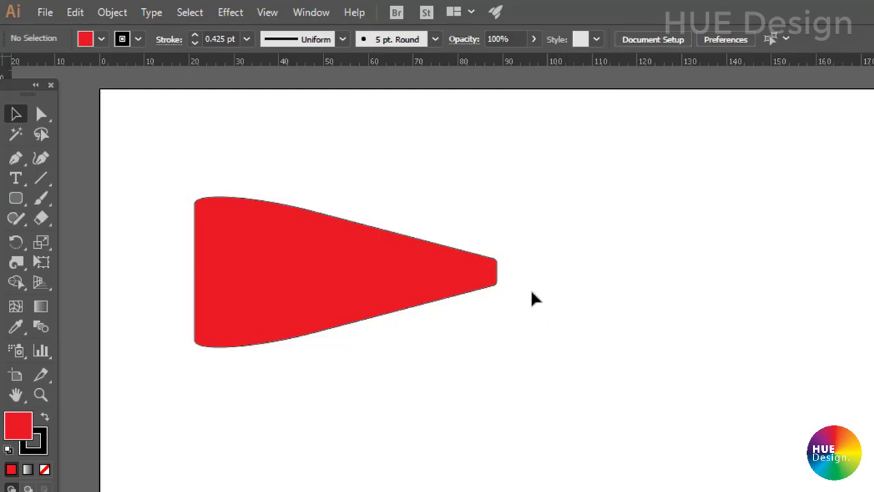
Undo the taper and perspective-distort the rounded rectangle into a trapezoid with a narrowed top.
{"action": "key", "text": "ctrl+z"}
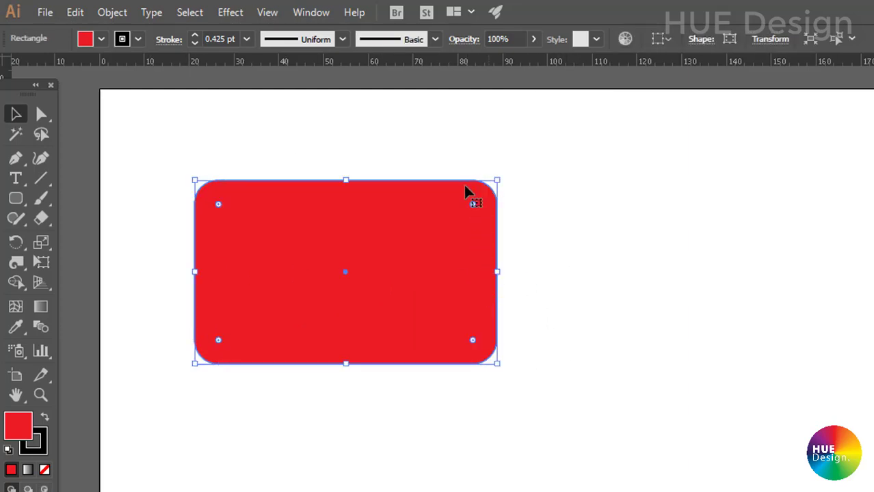
{"action": "left_click", "coordinate": [40, 266]}
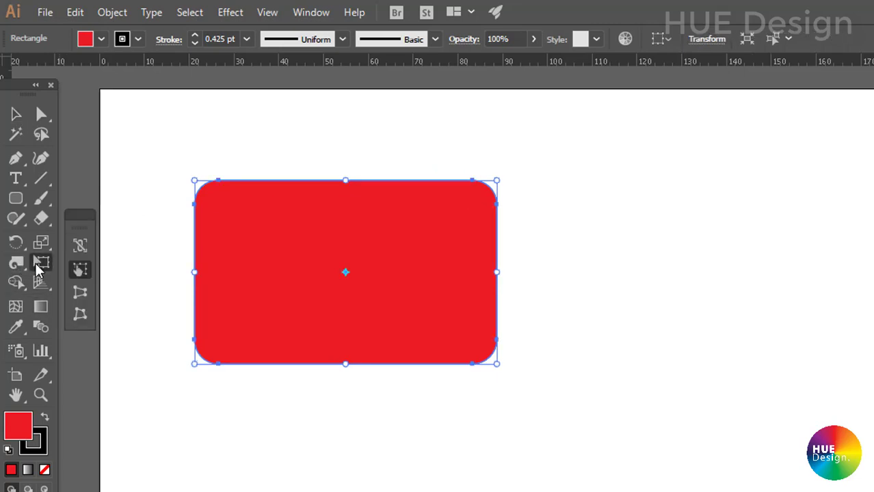
{"action": "left_click", "coordinate": [81, 292]}
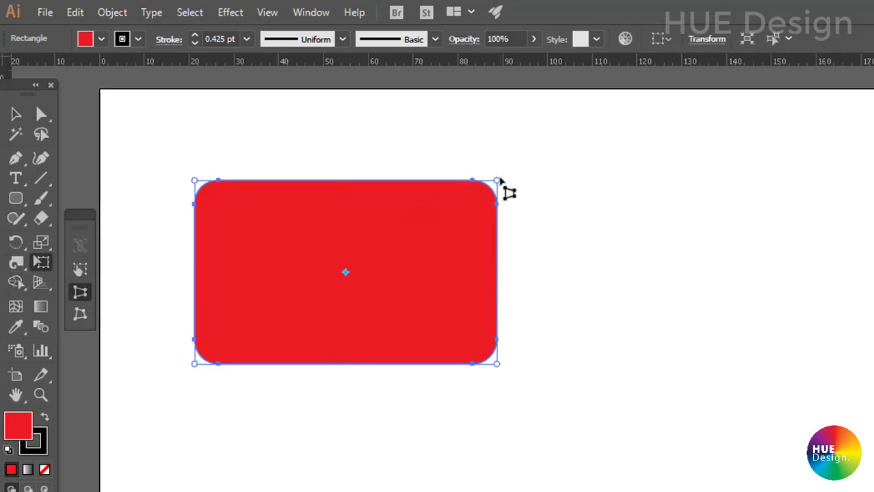
{"action": "mouse_move", "coordinate": [498, 181]}
{"action": "left_mouse_down"}
{"action": "mouse_move", "coordinate": [392, 185]}
{"action": "mouse_move", "coordinate": [554, 208]}
{"action": "mouse_move", "coordinate": [650, 201]}
{"action": "mouse_move", "coordinate": [401, 194]}
{"action": "mouse_move", "coordinate": [658, 207]}
{"action": "mouse_move", "coordinate": [615, 209]}
{"action": "mouse_move", "coordinate": [471, 183]}
{"action": "mouse_move", "coordinate": [375, 186]}
{"action": "left_mouse_up"}
Select the red trapezoid and delete it.
{"action": "key", "text": "v"}
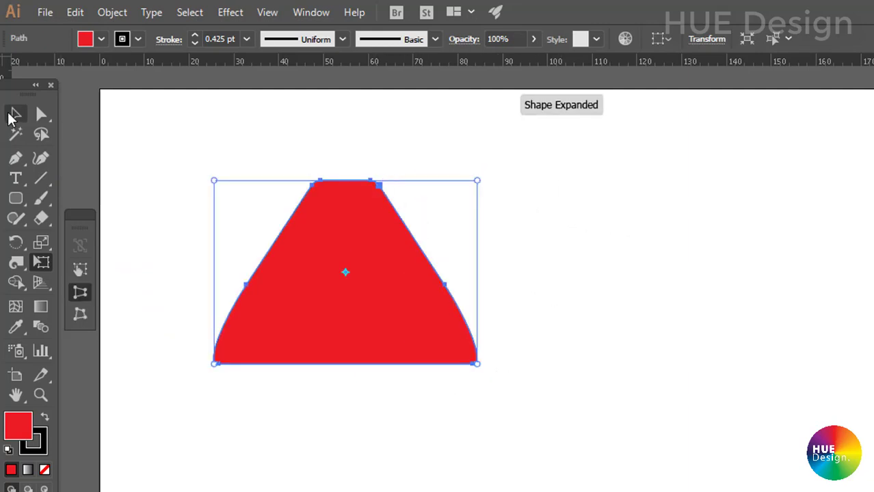
{"action": "left_click", "coordinate": [543, 284]}
{"action": "left_click", "coordinate": [393, 323]}
{"action": "key", "text": "Delete"}
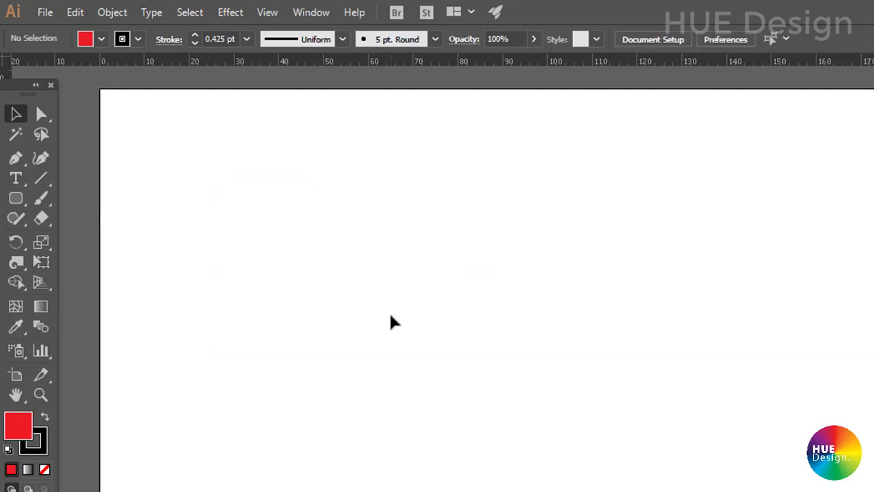
Draw a new red square and perspective-distort its top edge into a trapezoid.
{"action": "left_click", "coordinate": [15, 197]}
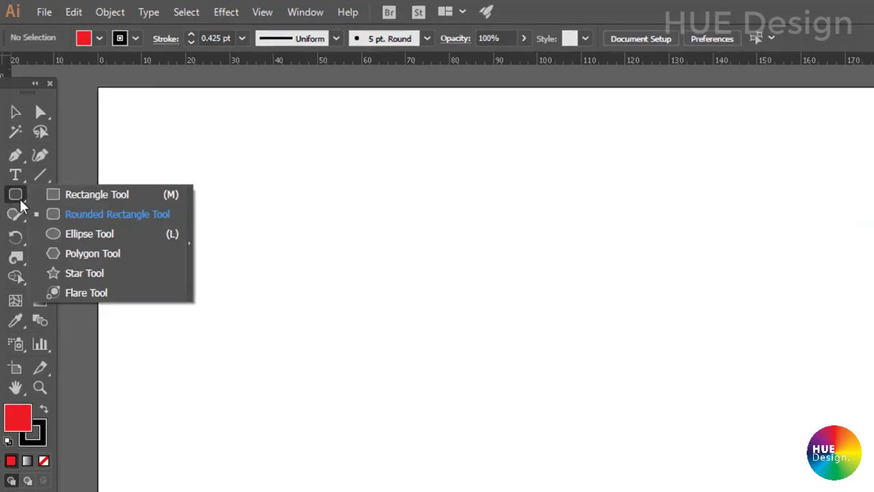
{"action": "left_click", "coordinate": [75, 194]}
{"action": "left_click_drag", "start_coordinate": [271, 181], "coordinate": [421, 329]}
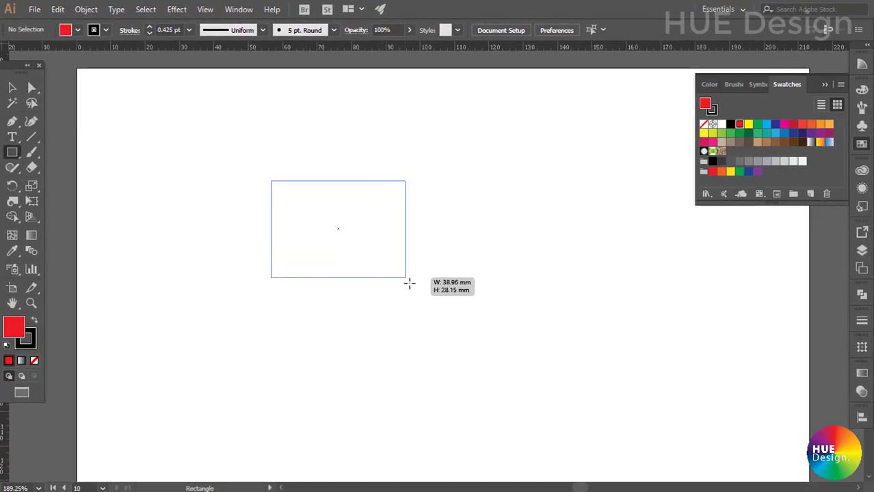
{"action": "left_click", "coordinate": [32, 186]}
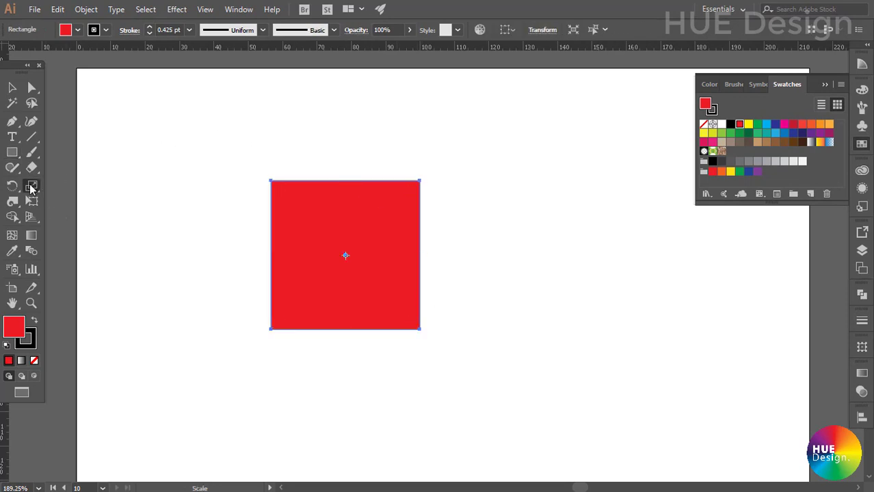
{"action": "left_click", "coordinate": [31, 201]}
{"action": "left_click", "coordinate": [61, 224]}
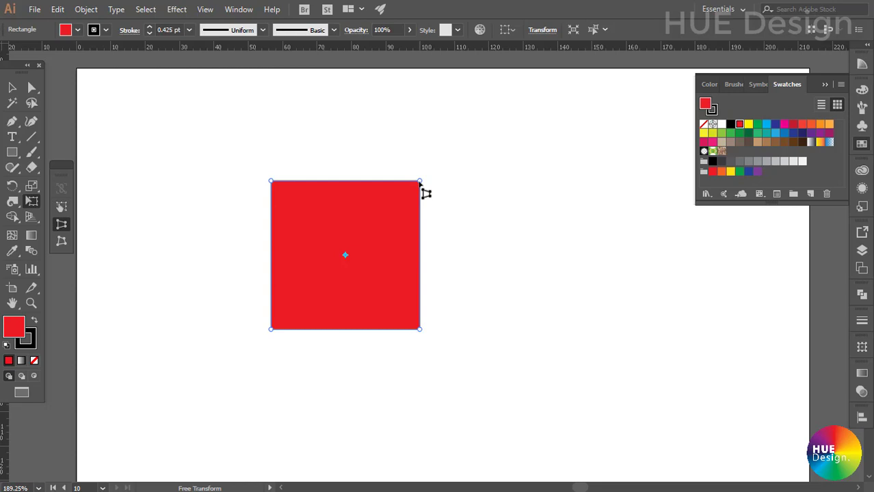
{"action": "left_click_drag", "start_coordinate": [420, 182], "coordinate": [369, 189]}
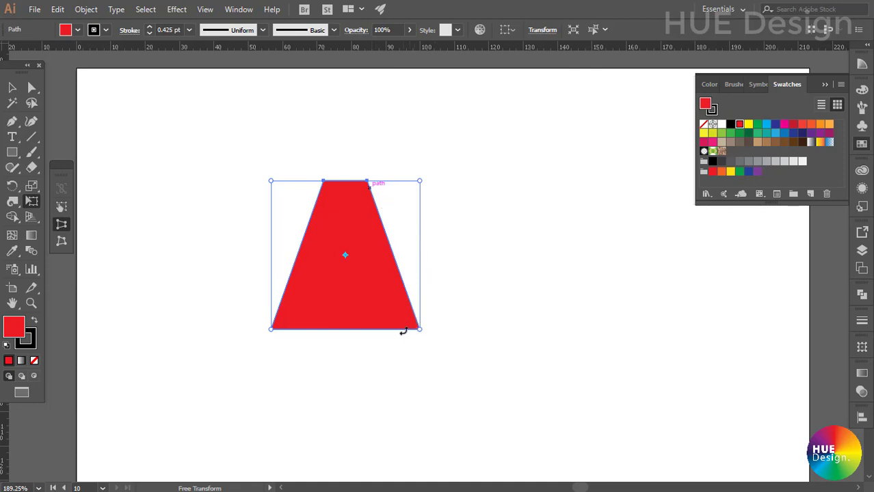
Undo that distortion and instead pull the square's right side inward in perspective.
{"action": "left_click", "coordinate": [12, 88]}
{"action": "left_click", "coordinate": [491, 192]}
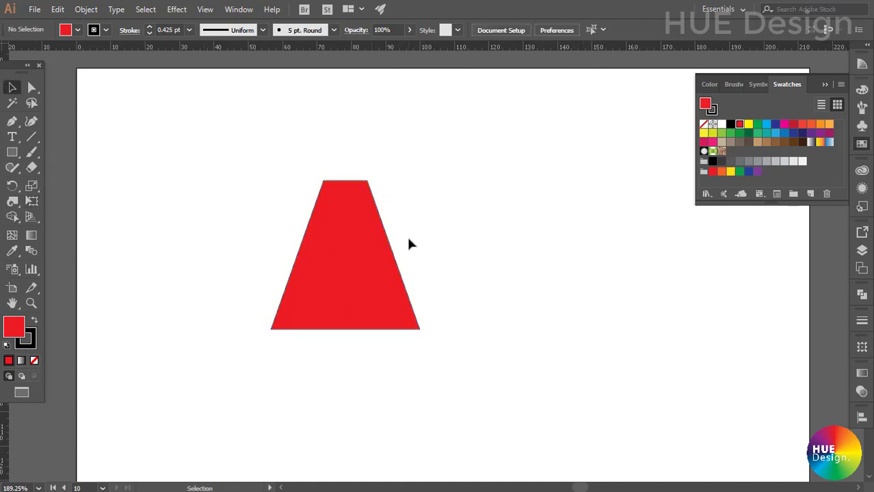
{"action": "key", "text": "ctrl+z"}
{"action": "key", "text": "ctrl+z"}
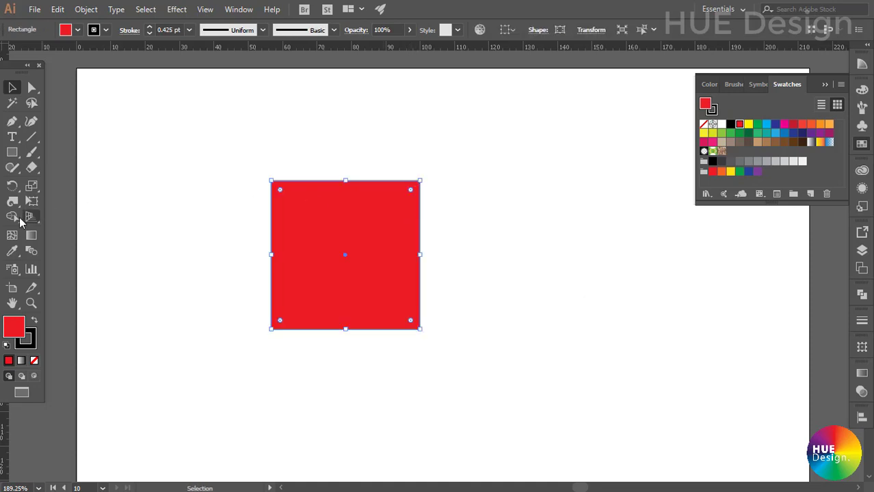
{"action": "left_click", "coordinate": [30, 201]}
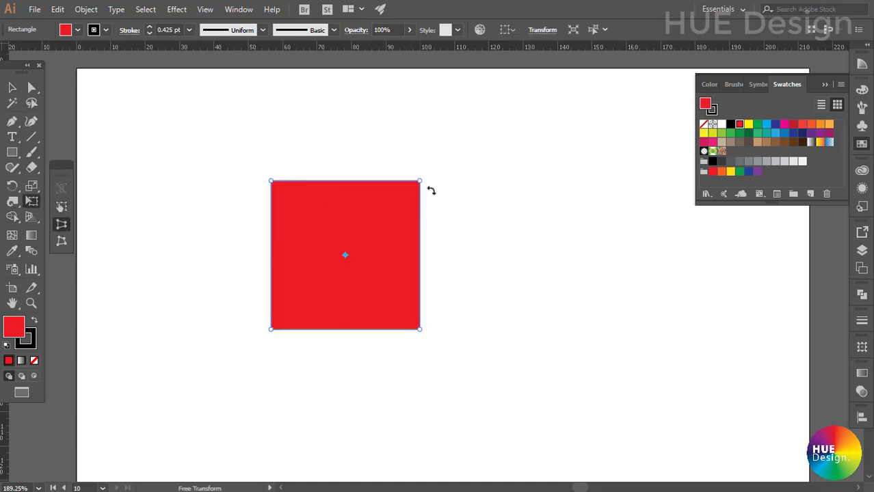
{"action": "mouse_move", "coordinate": [420, 182]}
{"action": "left_mouse_down"}
{"action": "mouse_move", "coordinate": [420, 256]}
{"action": "mouse_move", "coordinate": [410, 221]}
{"action": "left_mouse_up"}
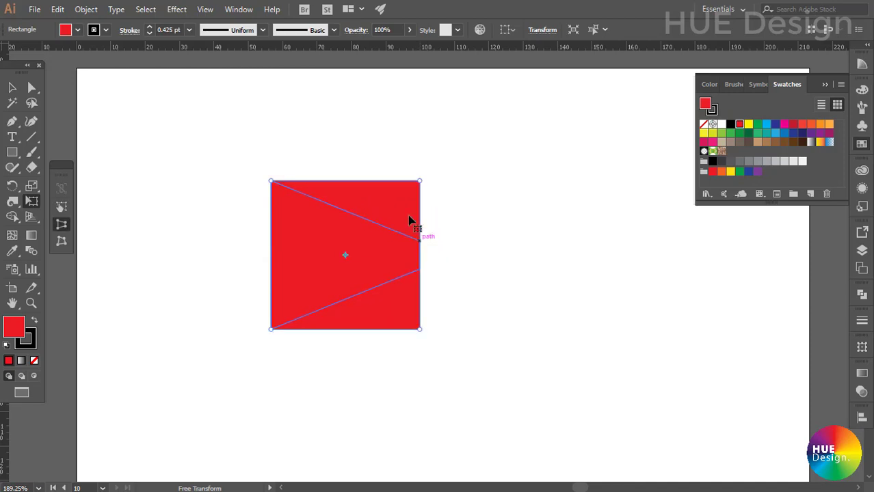
Delete the distorted shape and draw a small new square near the page's top-left.
{"action": "key", "text": "v"}
{"action": "left_click", "coordinate": [483, 281]}
{"action": "left_click", "coordinate": [368, 238]}
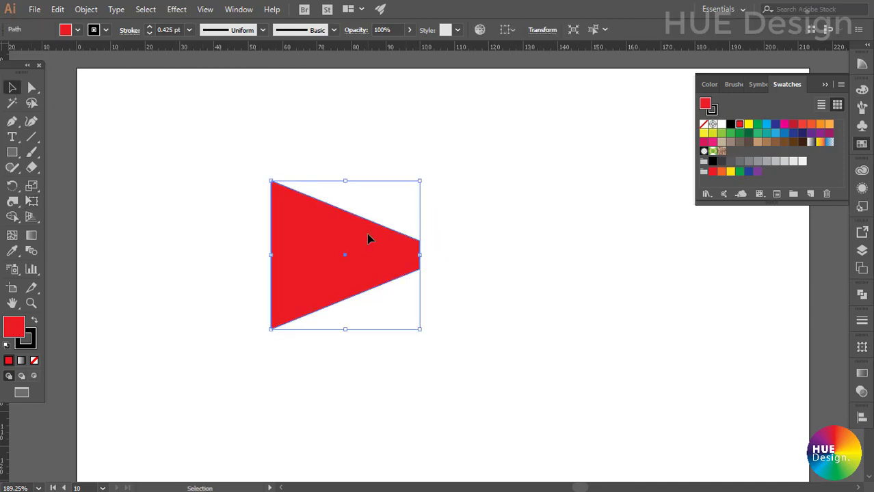
{"action": "key", "text": "Delete"}
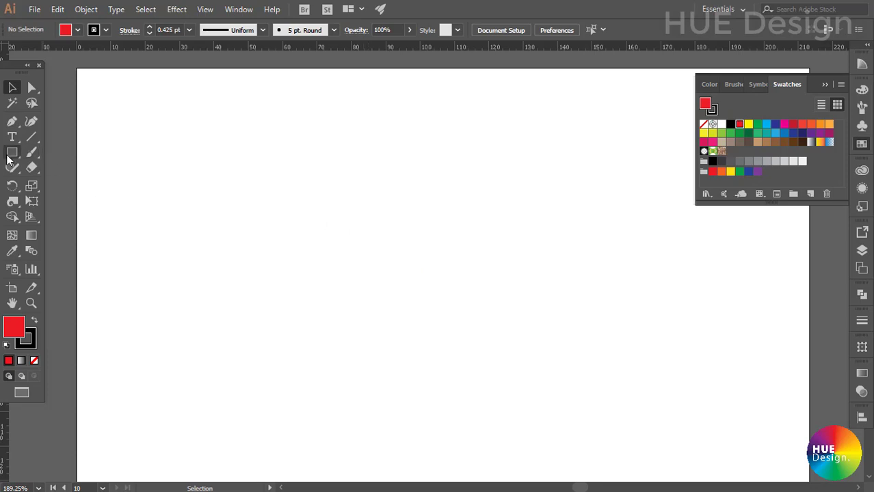
{"action": "left_click_drag", "start_coordinate": [8, 159], "coordinate": [69, 150]}
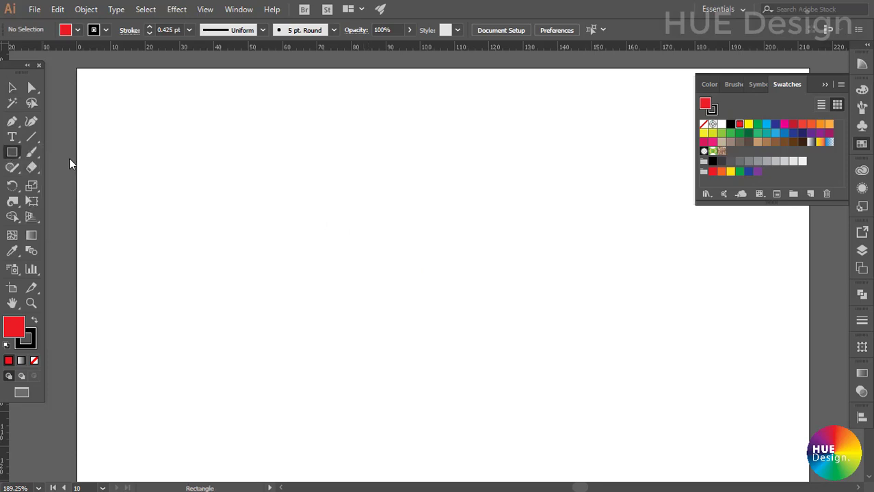
{"action": "left_click_drag", "start_coordinate": [140, 139], "coordinate": [182, 179]}
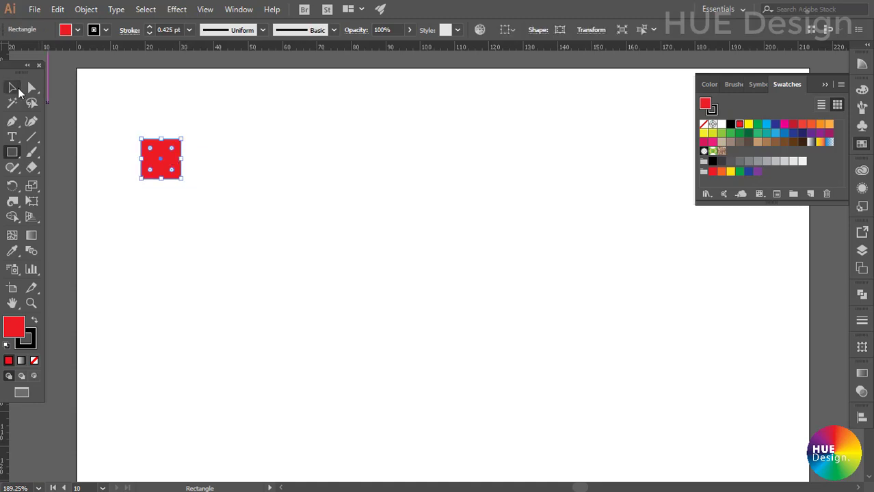
Duplicate the square with Alt-drag and Ctrl+D into a row of seven, then five rows.
{"action": "key", "text": "v"}
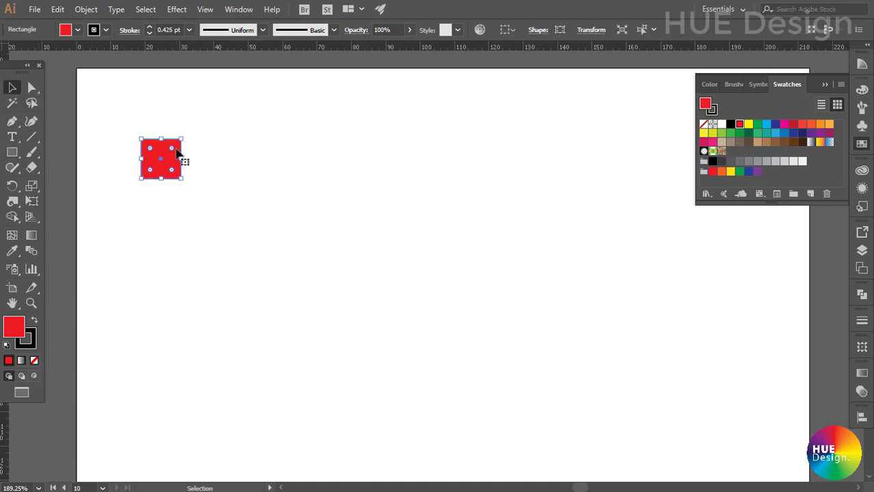
{"action": "left_click_drag", "start_coordinate": [167, 162], "coordinate": [218, 163], "text": "alt"}
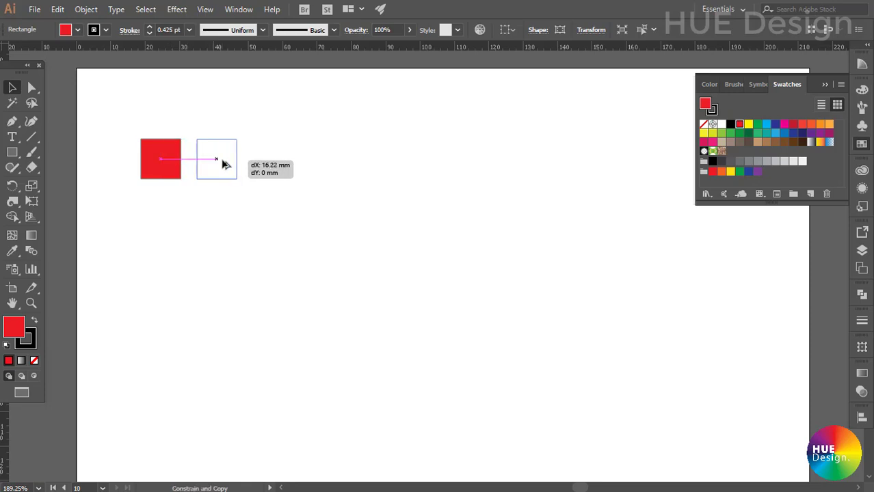
{"action": "key", "text": "ctrl+d"}
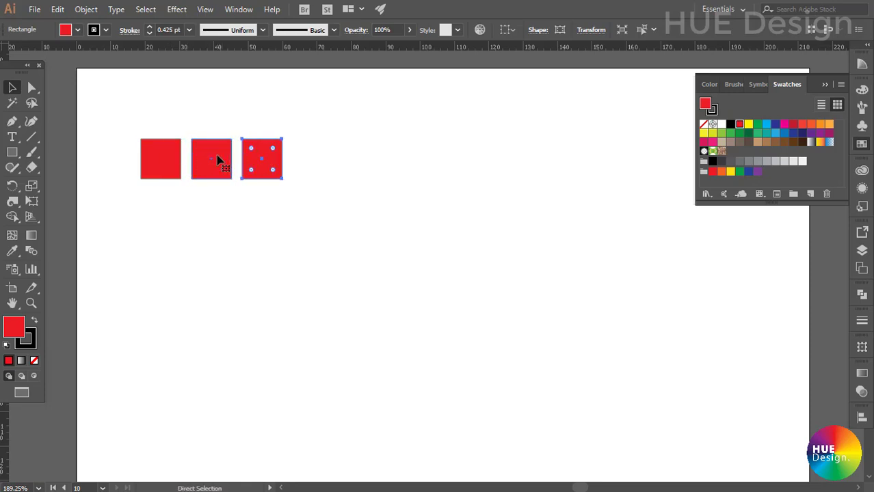
{"action": "key", "text": "ctrl+d"}
{"action": "key", "text": "ctrl+d"}
{"action": "key", "text": "ctrl+d"}
{"action": "key", "text": "ctrl+d"}
{"action": "mouse_move", "coordinate": [121, 123]}
{"action": "left_mouse_down"}
{"action": "mouse_move", "coordinate": [427, 189]}
{"action": "mouse_move", "coordinate": [477, 186]}
{"action": "left_mouse_up"}
{"action": "left_click_drag", "start_coordinate": [465, 156], "coordinate": [460, 193], "text": "alt"}
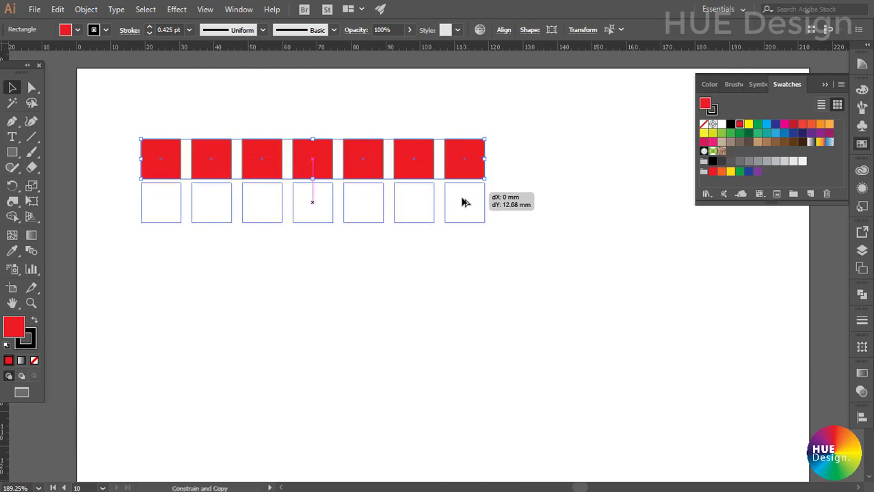
{"action": "key", "text": "ctrl+d"}
{"action": "key", "text": "ctrl+d"}
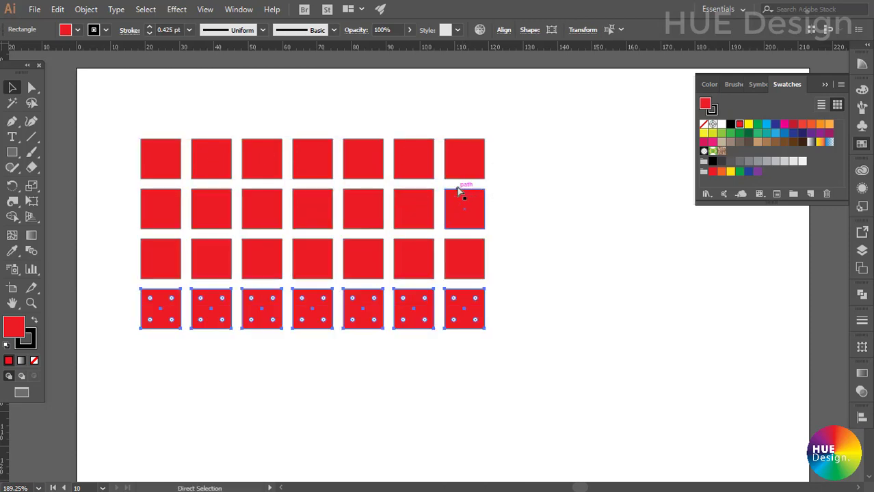
{"action": "key", "text": "ctrl+d"}
Squash the 7-by-5 grid into wide, short rectangles and move it down-right.
{"action": "left_click_drag", "start_coordinate": [117, 121], "coordinate": [502, 375]}
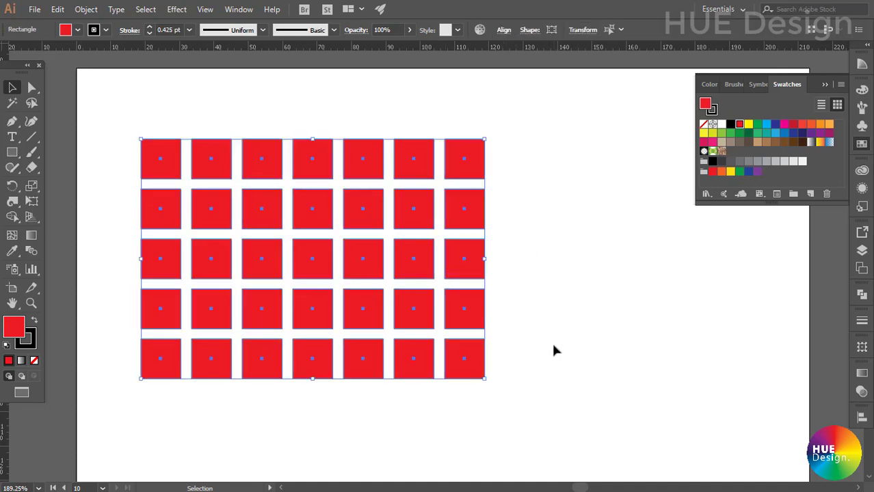
{"action": "left_click_drag", "start_coordinate": [503, 401], "coordinate": [110, 117]}
{"action": "left_click_drag", "start_coordinate": [312, 380], "coordinate": [312, 266]}
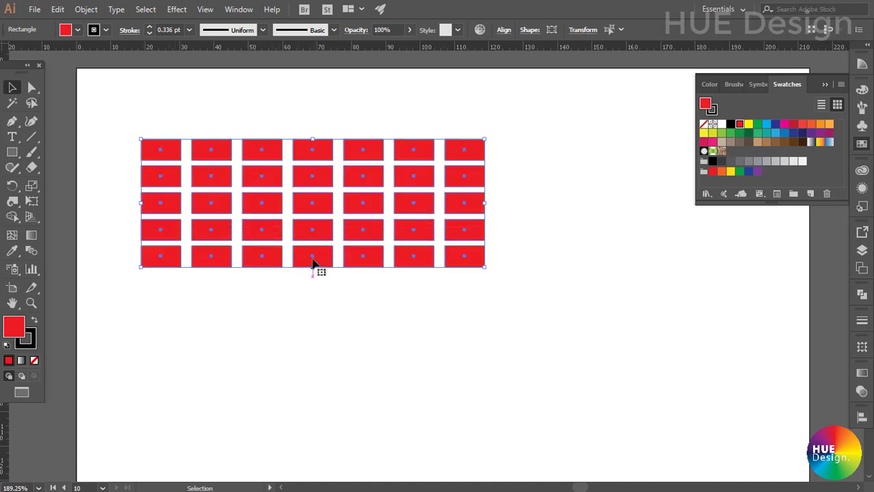
{"action": "left_click", "coordinate": [162, 102]}
{"action": "left_click_drag", "start_coordinate": [126, 112], "coordinate": [609, 332]}
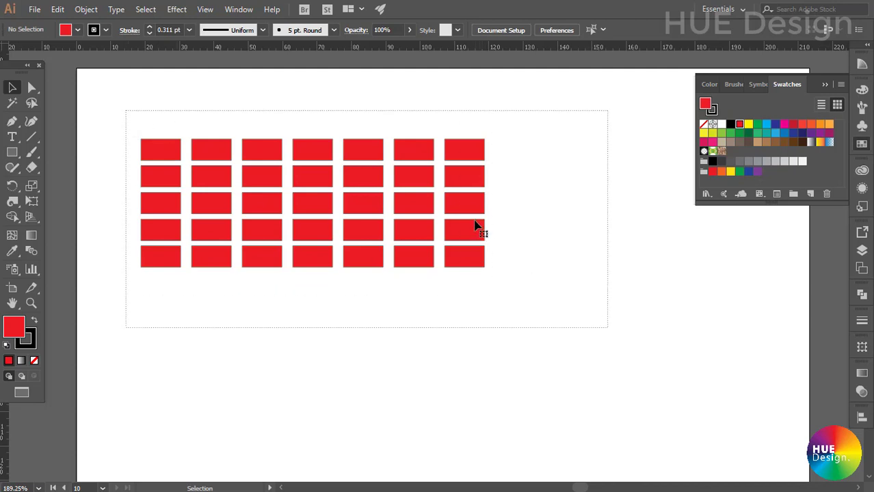
{"action": "left_click_drag", "start_coordinate": [465, 211], "coordinate": [499, 264]}
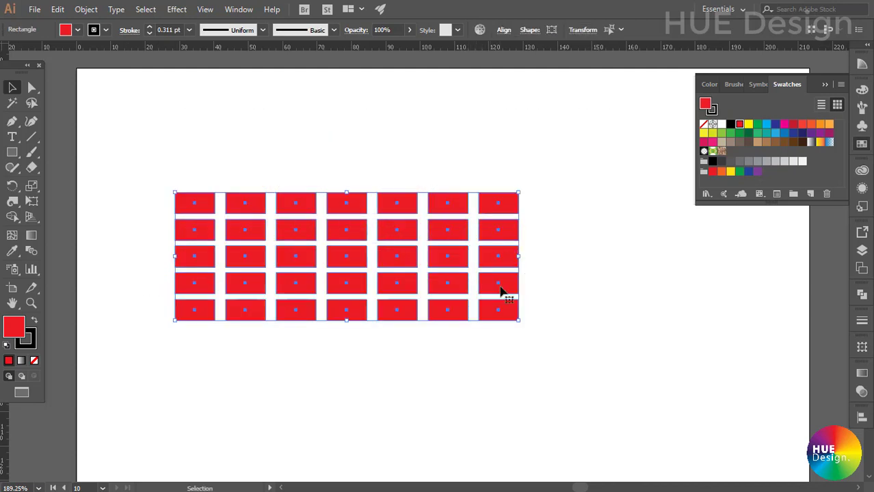
{"action": "left_click", "coordinate": [32, 202]}
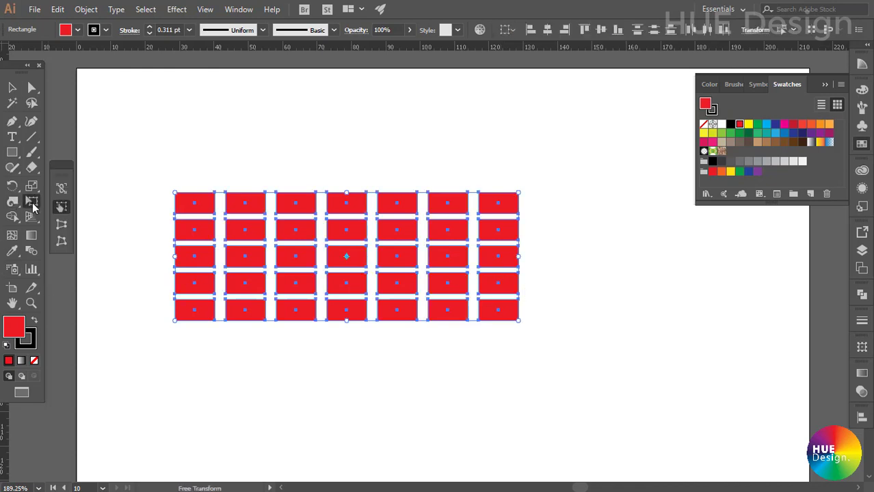
{"action": "left_click", "coordinate": [61, 225]}
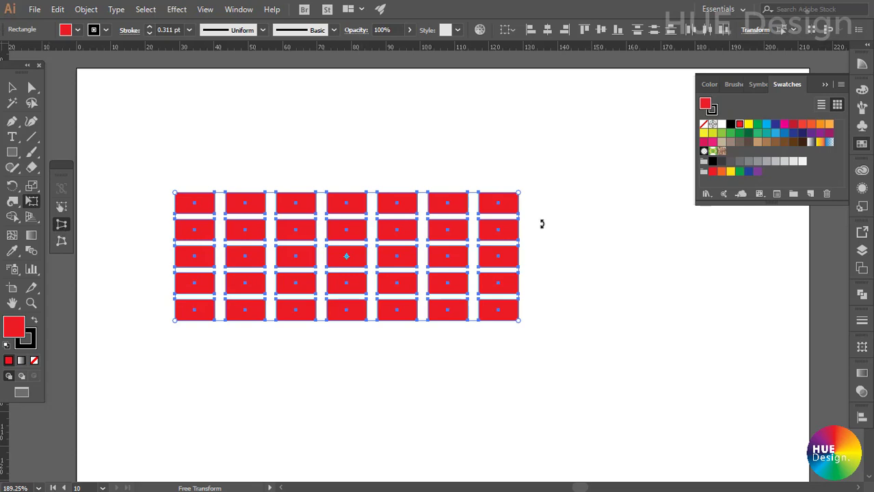
{"action": "left_click_drag", "start_coordinate": [518, 194], "coordinate": [521, 253]}
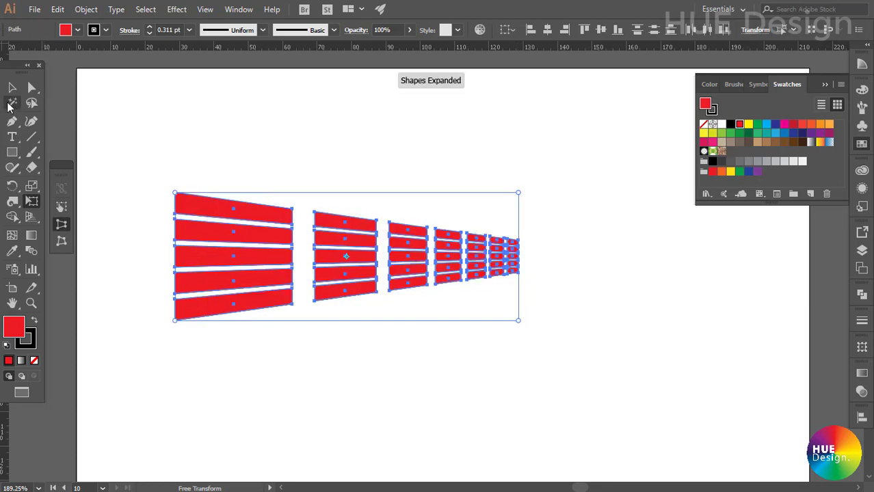
{"action": "key", "text": "v"}
{"action": "left_click", "coordinate": [655, 294]}
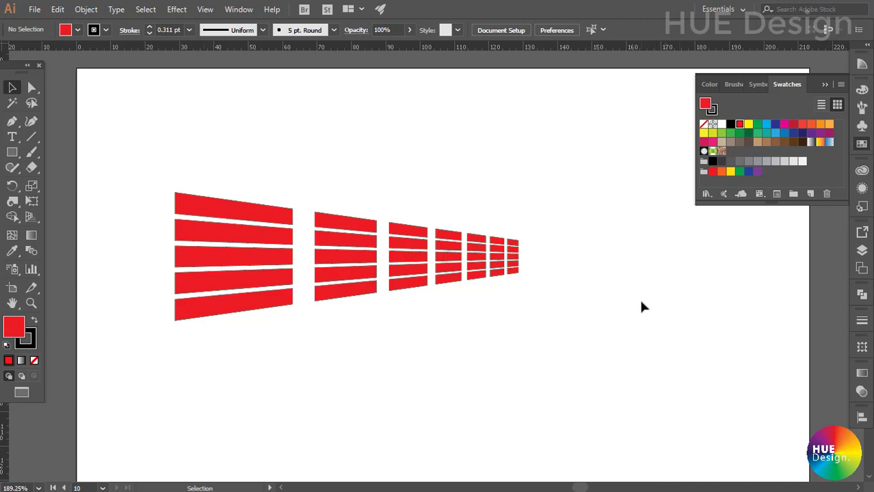
{"action": "key", "text": "ctrl+z"}
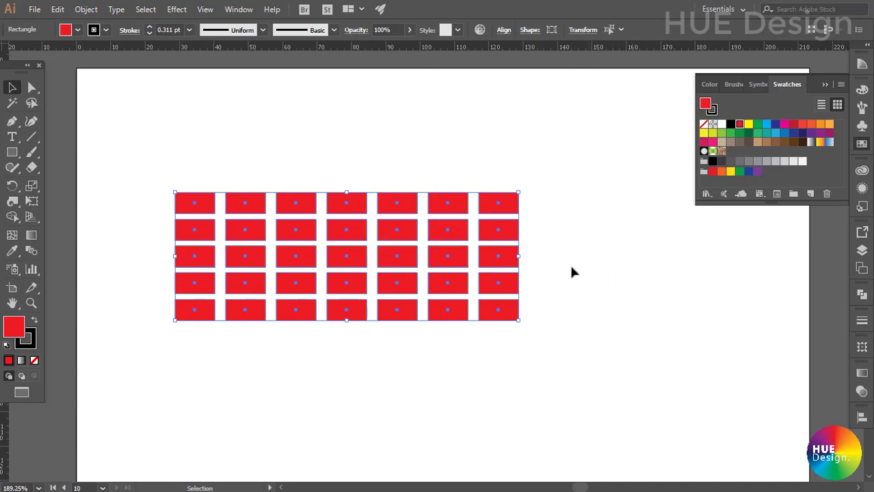
Perspective-distort the red grid by raising its right corner so columns flare larger rightward, then reselect all.
{"action": "left_click", "coordinate": [32, 201]}
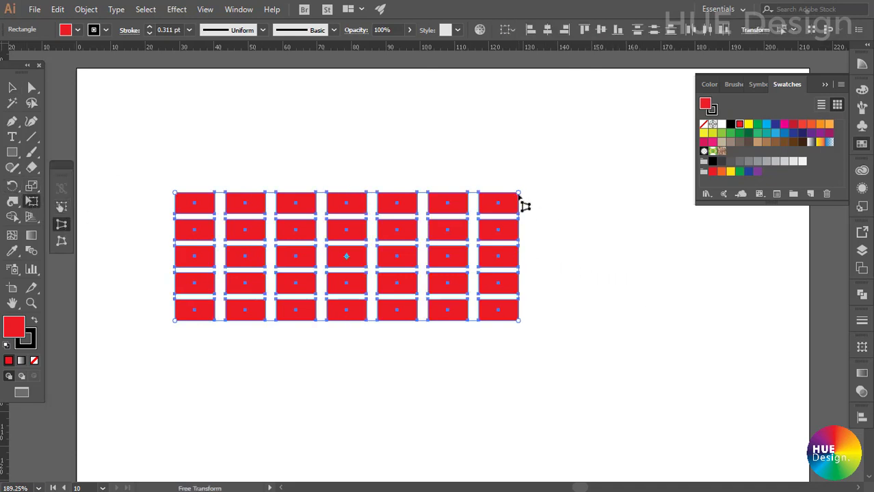
{"action": "left_click_drag", "start_coordinate": [519, 195], "coordinate": [519, 120]}
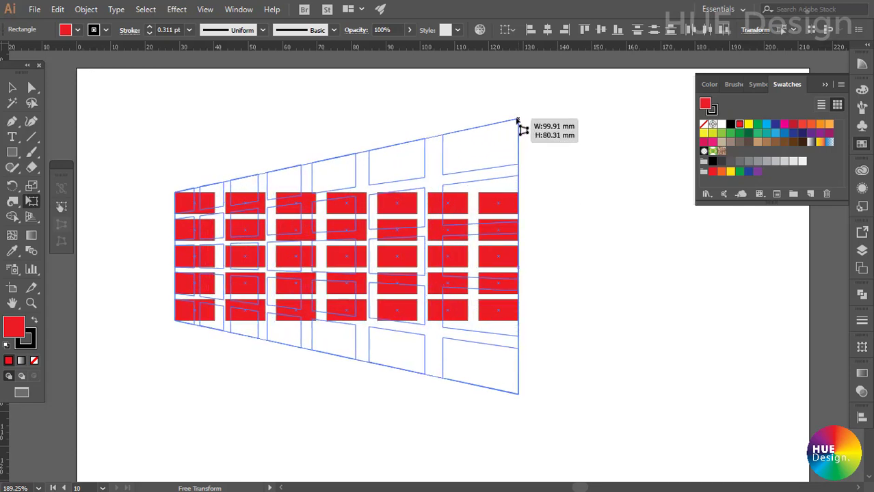
{"action": "left_click", "coordinate": [12, 88]}
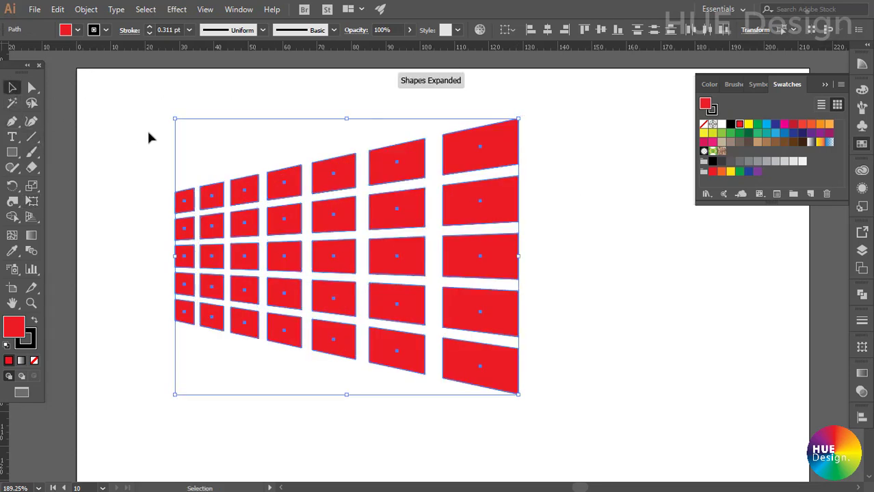
{"action": "left_click", "coordinate": [595, 286]}
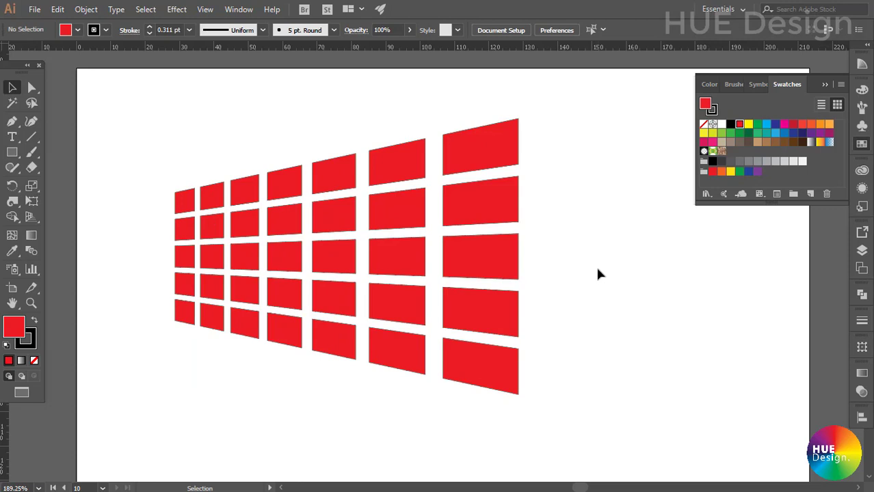
{"action": "left_click_drag", "start_coordinate": [142, 149], "coordinate": [585, 399]}
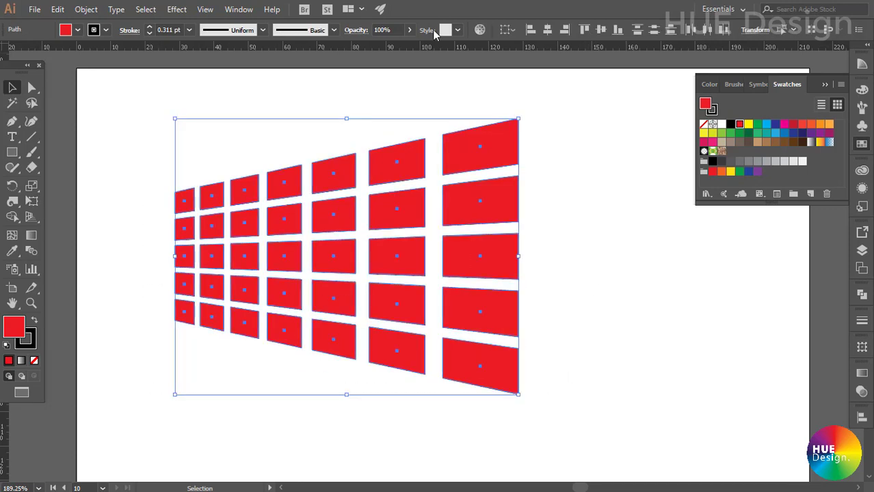
Apply one white-to-black gradient running across the whole distorted grid.
{"action": "left_click", "coordinate": [813, 142]}
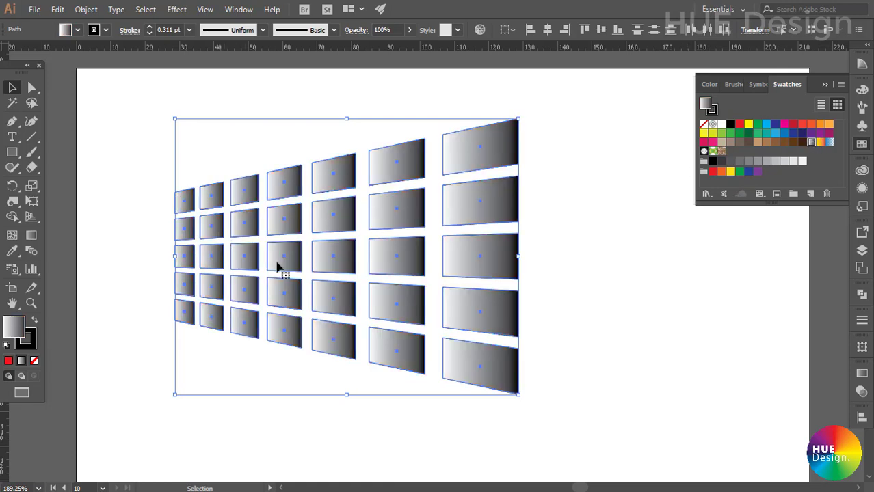
{"action": "left_click", "coordinate": [31, 235]}
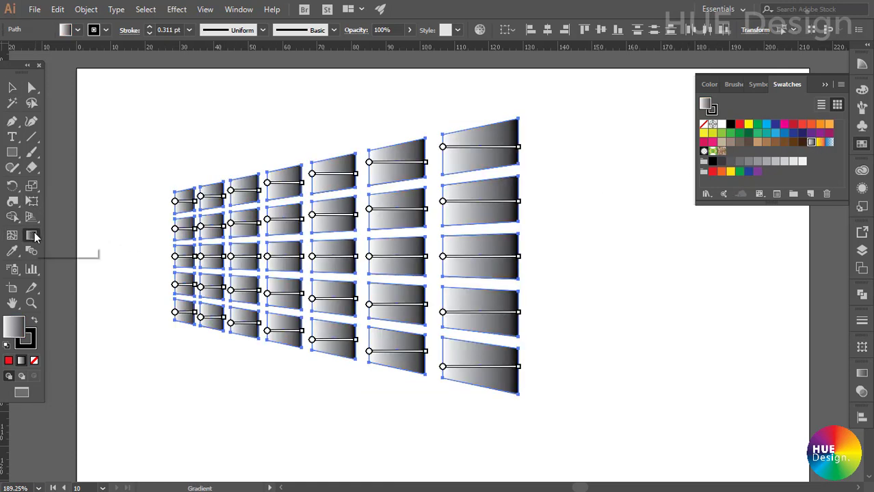
{"action": "left_click_drag", "start_coordinate": [162, 245], "coordinate": [527, 256]}
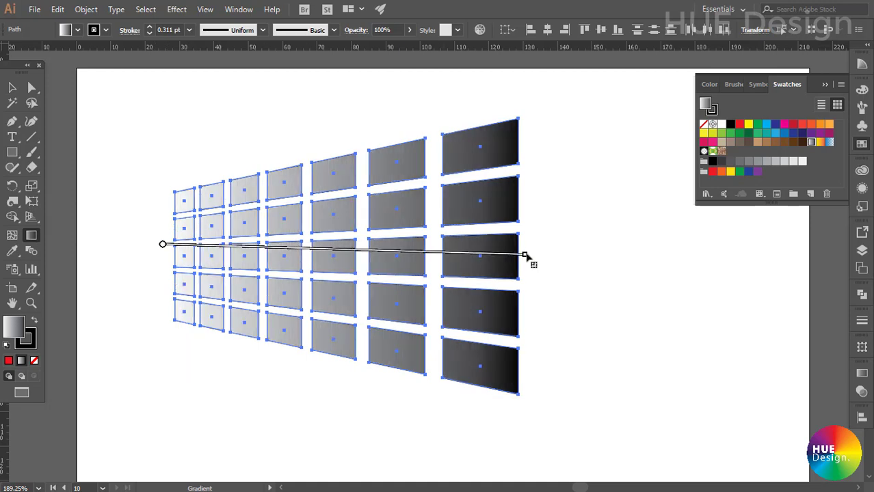
{"action": "left_click", "coordinate": [11, 87]}
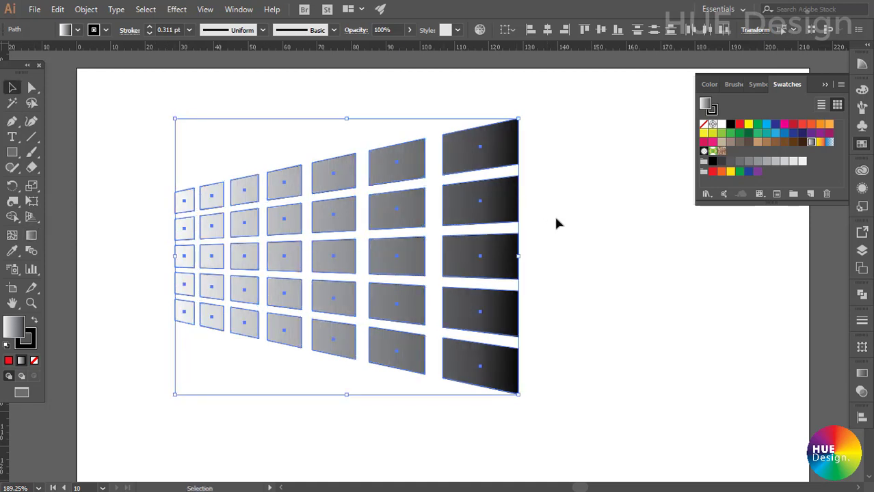
{"action": "left_click", "coordinate": [564, 263]}
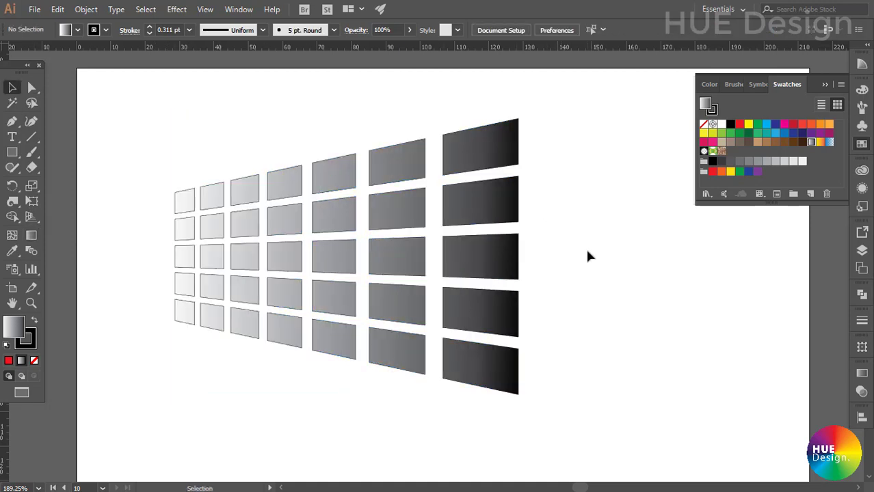
Remove the grid shapes' outlines by setting Stroke to None.
{"action": "left_click_drag", "start_coordinate": [149, 121], "coordinate": [560, 407]}
{"action": "left_click", "coordinate": [27, 350]}
{"action": "key", "text": "slash"}
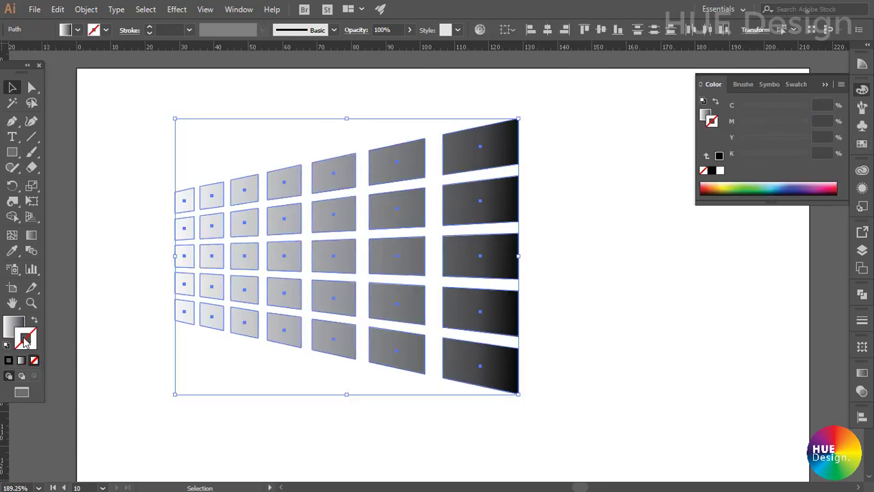
{"action": "left_click", "coordinate": [560, 267]}
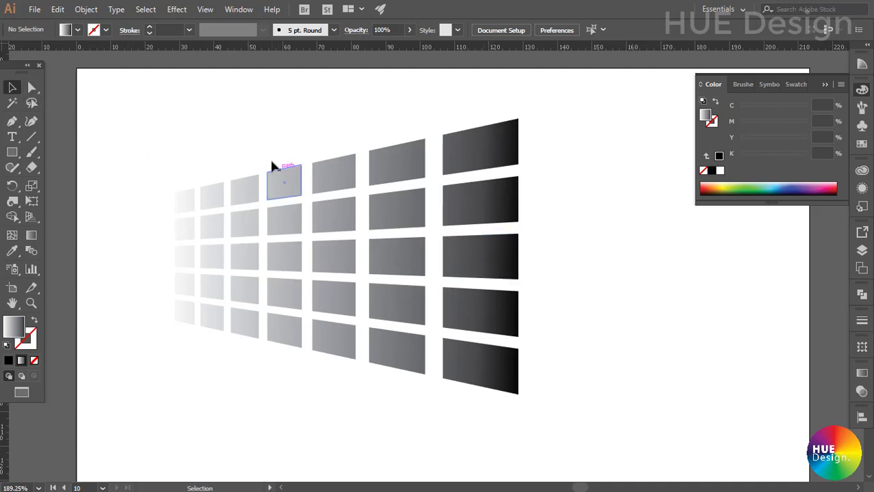
{"action": "left_click_drag", "start_coordinate": [13, 156], "coordinate": [49, 188]}
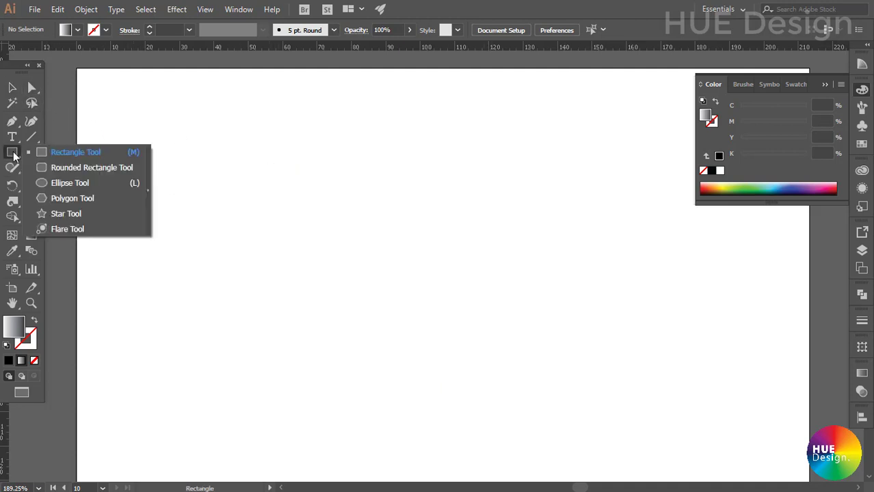
Draw a small black-filled circle and copy it downward into a column of six.
{"action": "left_click", "coordinate": [50, 188]}
{"action": "mouse_move", "coordinate": [157, 150]}
{"action": "left_mouse_down"}
{"action": "mouse_move", "coordinate": [218, 196]}
{"action": "mouse_move", "coordinate": [199, 190]}
{"action": "left_mouse_up"}
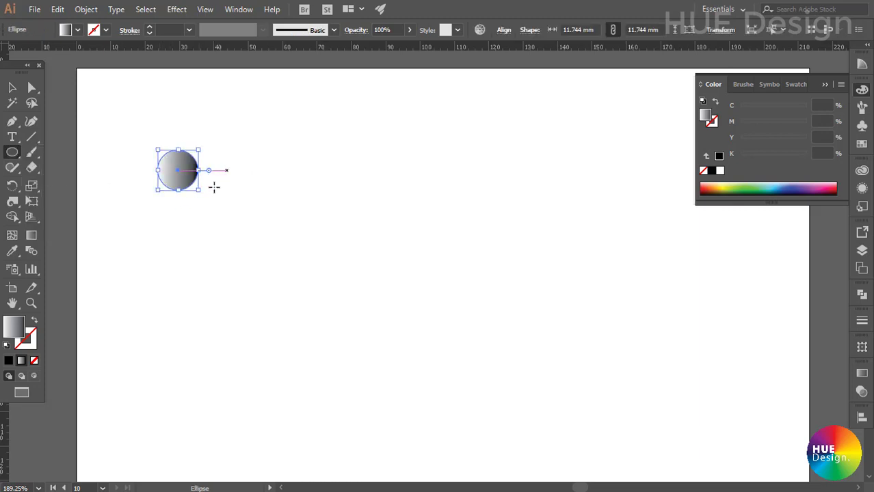
{"action": "left_click", "coordinate": [12, 87]}
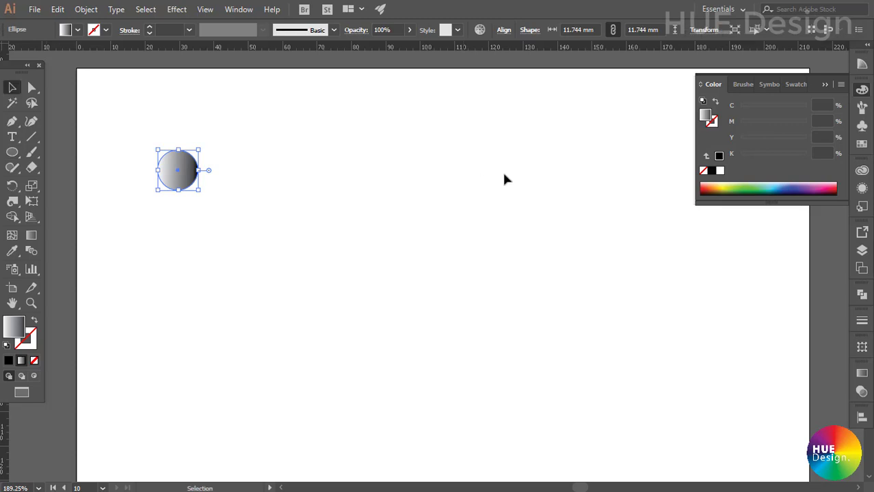
{"action": "left_click", "coordinate": [712, 171]}
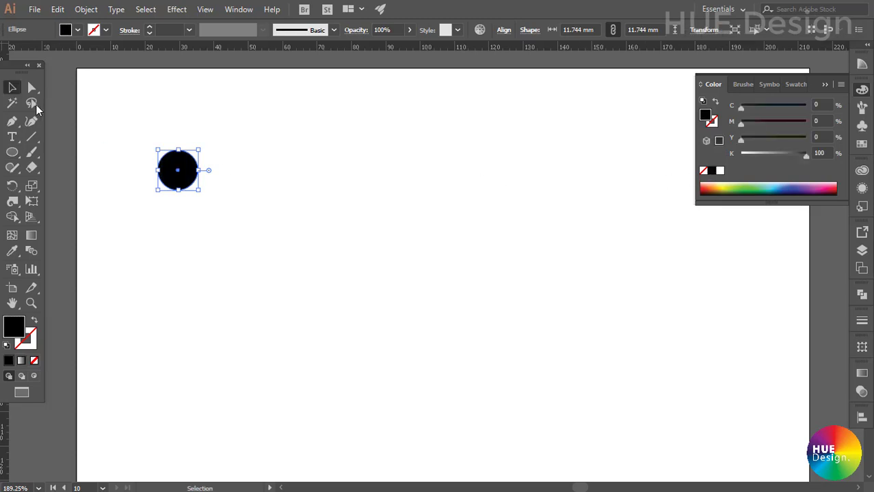
{"action": "mouse_move", "coordinate": [186, 171]}
{"action": "left_mouse_down"}
{"action": "mouse_move", "coordinate": [185, 223]}
{"action": "mouse_move", "coordinate": [186, 216]}
{"action": "left_mouse_up"}
{"action": "key", "text": "ctrl+d"}
{"action": "key", "text": "ctrl+d"}
{"action": "key", "text": "ctrl+d"}
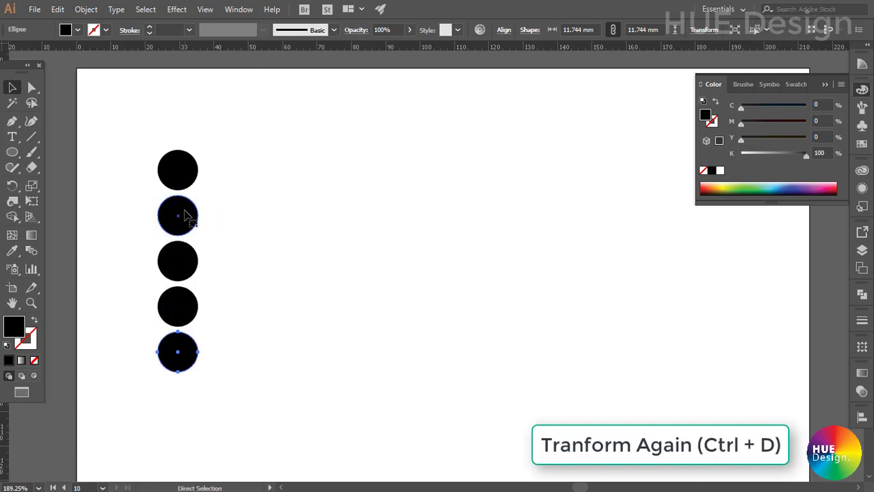
{"action": "key", "text": "ctrl+d"}
Copy the circle column rightward repeatedly to build an 8-by-6 circle grid.
{"action": "left_click_drag", "start_coordinate": [146, 116], "coordinate": [229, 410]}
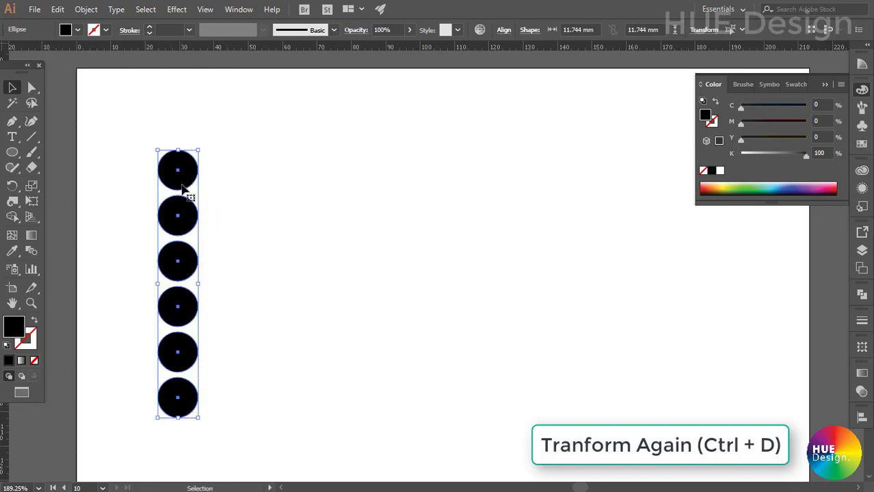
{"action": "left_click_drag", "start_coordinate": [190, 178], "coordinate": [230, 184]}
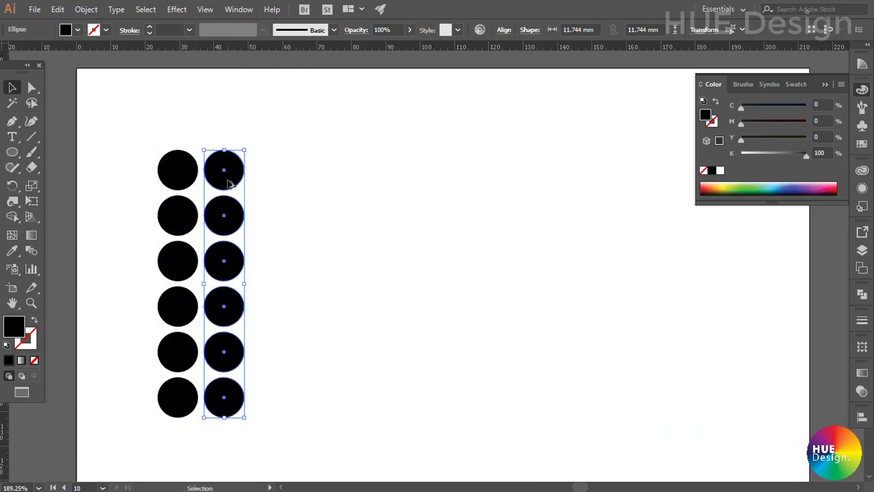
{"action": "key", "text": "ctrl+d"}
{"action": "key", "text": "ctrl+d"}
{"action": "key", "text": "ctrl+d"}
{"action": "key", "text": "ctrl+d"}
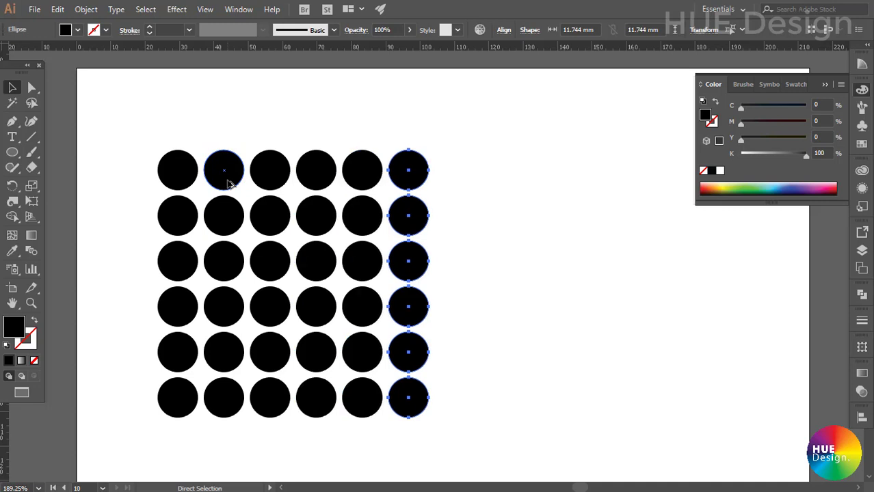
{"action": "key", "text": "ctrl+d"}
{"action": "key", "text": "ctrl+d"}
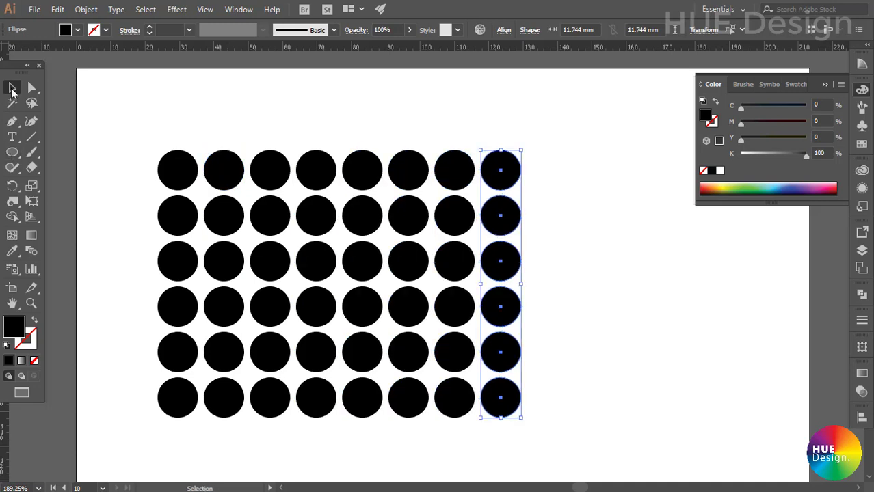
{"action": "left_click_drag", "start_coordinate": [130, 106], "coordinate": [574, 445]}
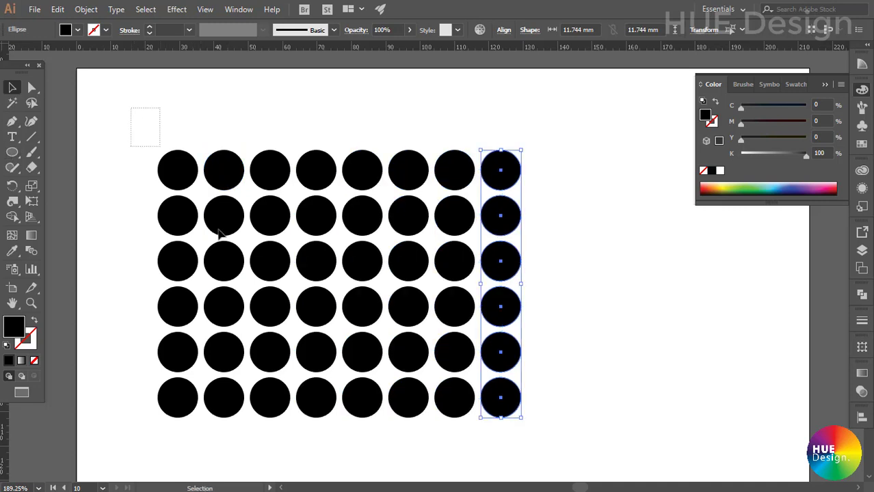
{"action": "left_click", "coordinate": [567, 439]}
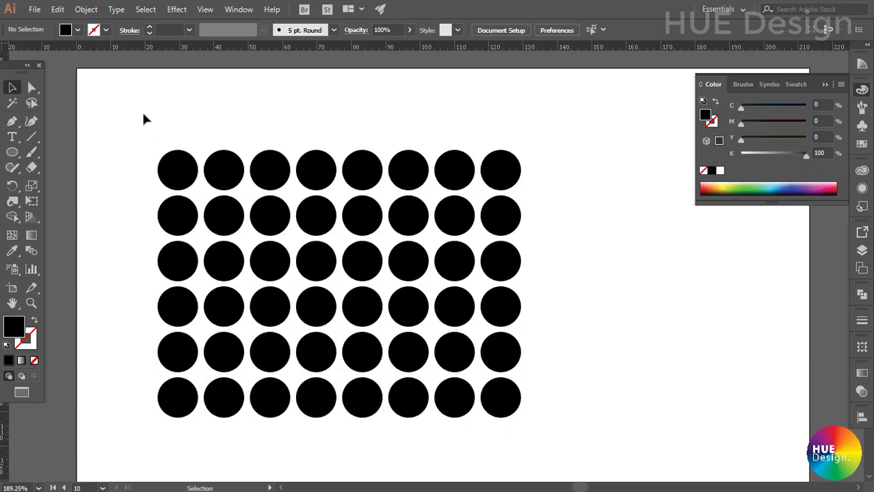
Free-distort the whole circle grid, pulling its top-right corner down toward the centre so circles taper.
{"action": "left_click_drag", "start_coordinate": [144, 120], "coordinate": [538, 404]}
{"action": "left_click", "coordinate": [538, 404]}
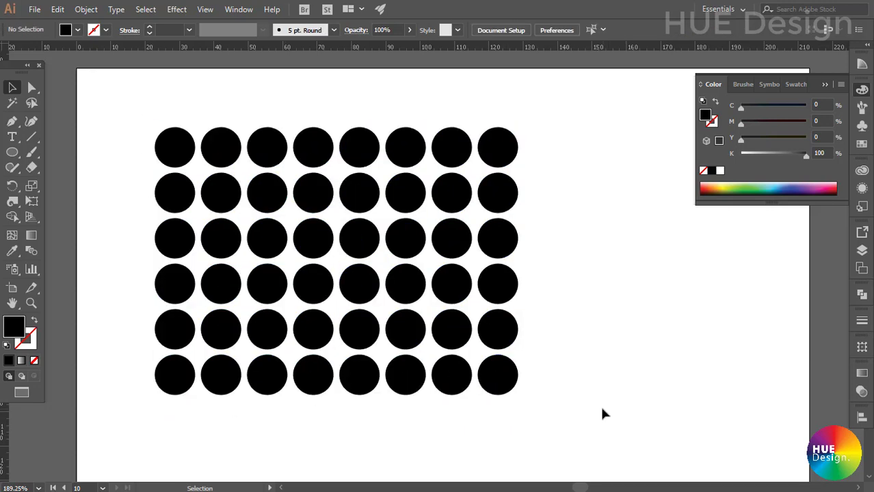
{"action": "left_click_drag", "start_coordinate": [597, 411], "coordinate": [79, 58]}
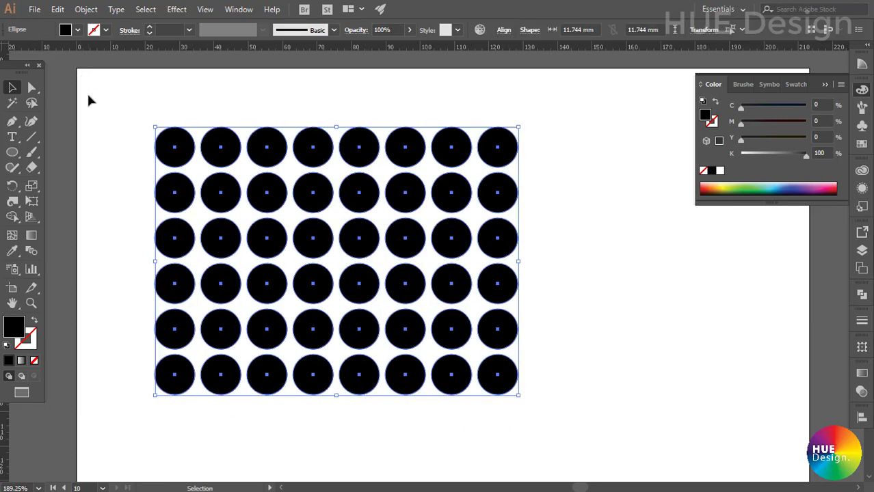
{"action": "left_click", "coordinate": [32, 203]}
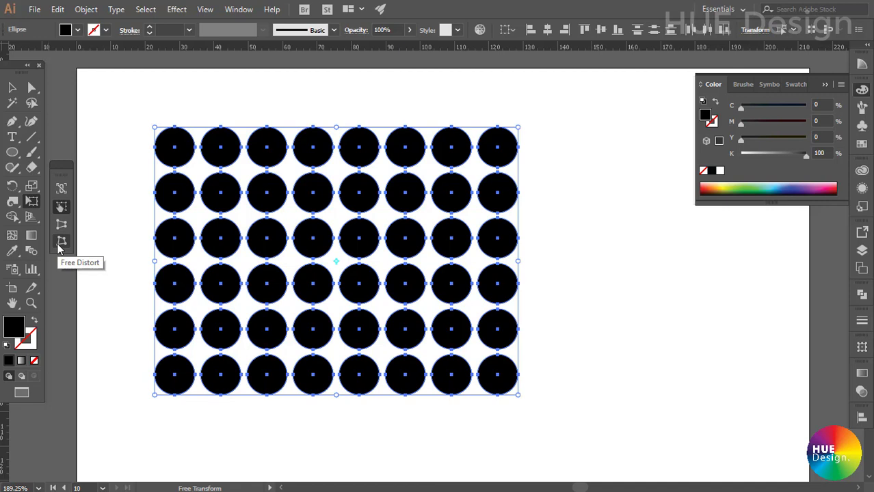
{"action": "left_click", "coordinate": [58, 246]}
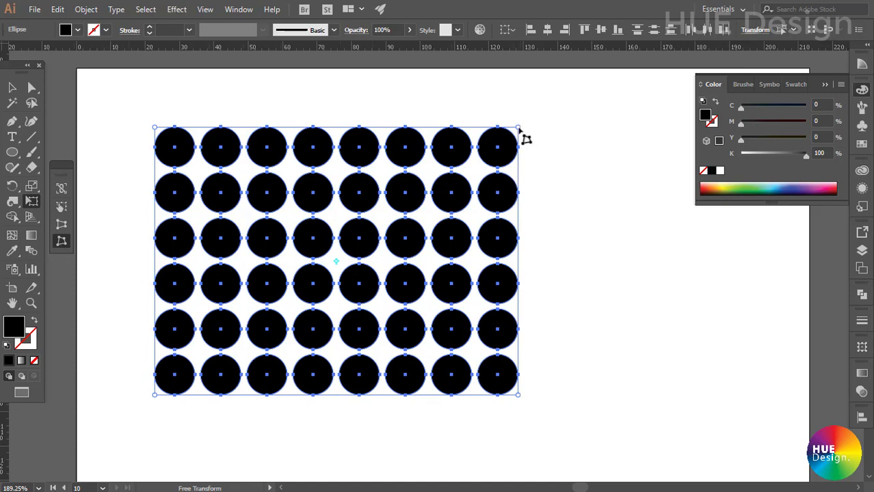
{"action": "mouse_move", "coordinate": [520, 129]}
{"action": "left_mouse_down"}
{"action": "mouse_move", "coordinate": [506, 201]}
{"action": "mouse_move", "coordinate": [303, 220]}
{"action": "left_mouse_up"}
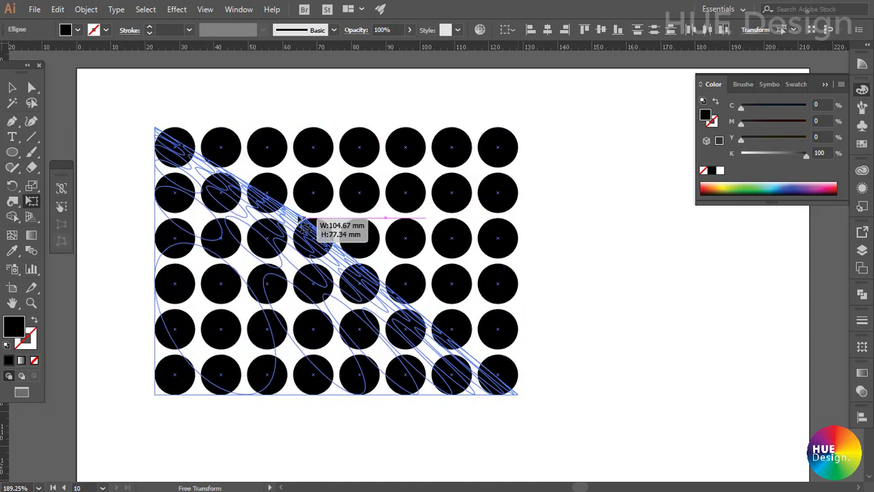
{"action": "mouse_move", "coordinate": [299, 218]}
{"action": "left_mouse_down"}
{"action": "mouse_move", "coordinate": [740, 217]}
{"action": "mouse_move", "coordinate": [726, 242]}
{"action": "mouse_move", "coordinate": [700, 213]}
{"action": "mouse_move", "coordinate": [684, 179]}
{"action": "mouse_move", "coordinate": [677, 90]}
{"action": "mouse_move", "coordinate": [579, 123]}
{"action": "mouse_move", "coordinate": [502, 174]}
{"action": "mouse_move", "coordinate": [429, 195]}
{"action": "mouse_move", "coordinate": [377, 236]}
{"action": "mouse_move", "coordinate": [375, 217]}
{"action": "left_mouse_up"}
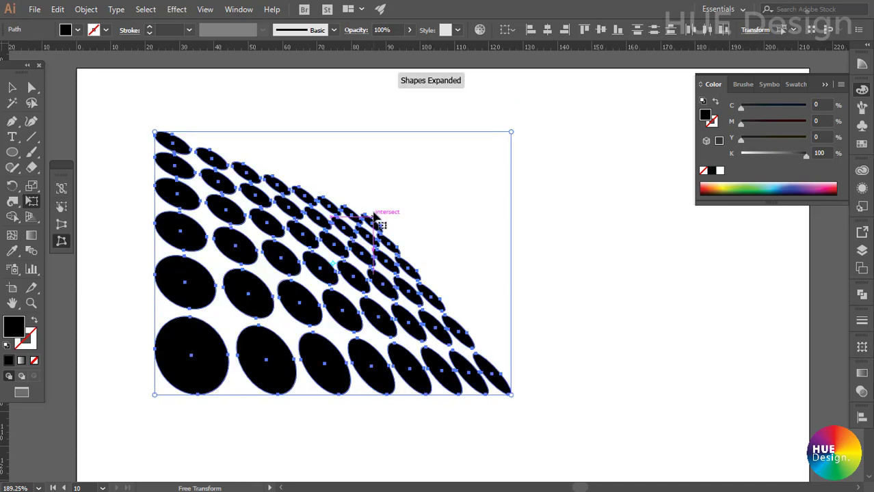
{"action": "left_click", "coordinate": [13, 87]}
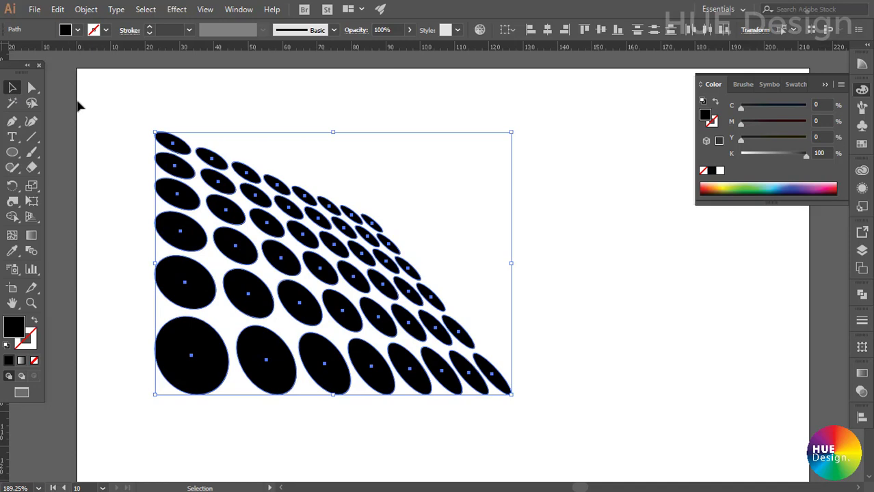
{"action": "left_click", "coordinate": [617, 368]}
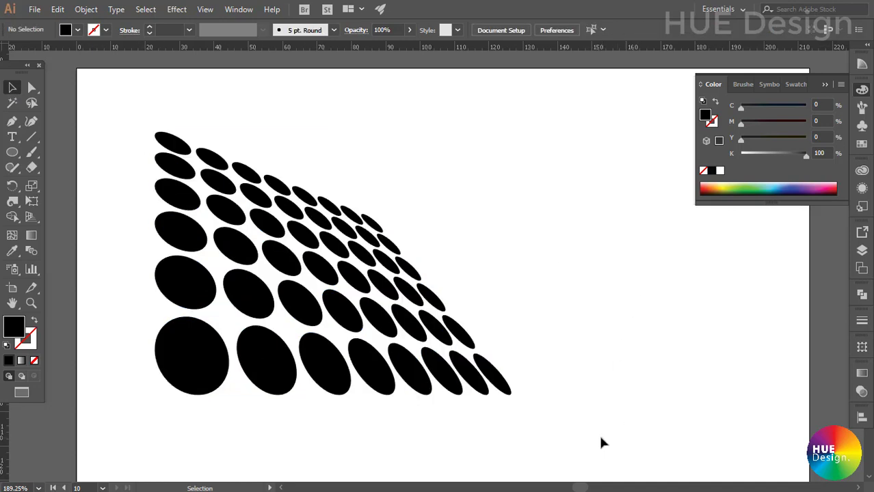
Perspective-distort the ellipse group, pulling the top-left corner inward so the top converges.
{"action": "left_click_drag", "start_coordinate": [600, 438], "coordinate": [109, 121]}
{"action": "left_click", "coordinate": [595, 324]}
{"action": "left_click_drag", "start_coordinate": [537, 429], "coordinate": [396, 346]}
{"action": "key", "text": "e"}
{"action": "left_click", "coordinate": [62, 206]}
{"action": "mouse_move", "coordinate": [155, 132]}
{"action": "left_mouse_down"}
{"action": "mouse_move", "coordinate": [243, 193]}
{"action": "mouse_move", "coordinate": [266, 287]}
{"action": "left_mouse_up"}
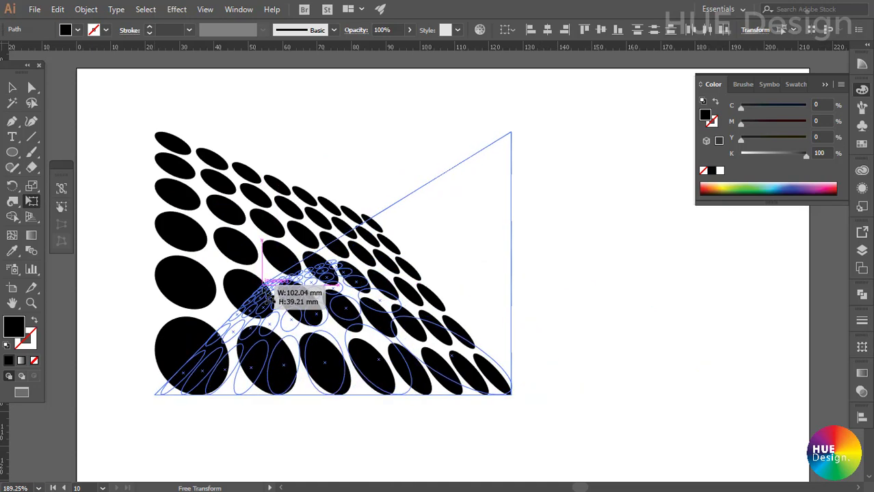
{"action": "left_click_drag", "start_coordinate": [266, 287], "coordinate": [328, 265]}
Select the whole ellipse fan and bring up the swatch collection.
{"action": "key", "text": "v"}
{"action": "left_click", "coordinate": [133, 200]}
{"action": "key", "text": "ctrl+a"}
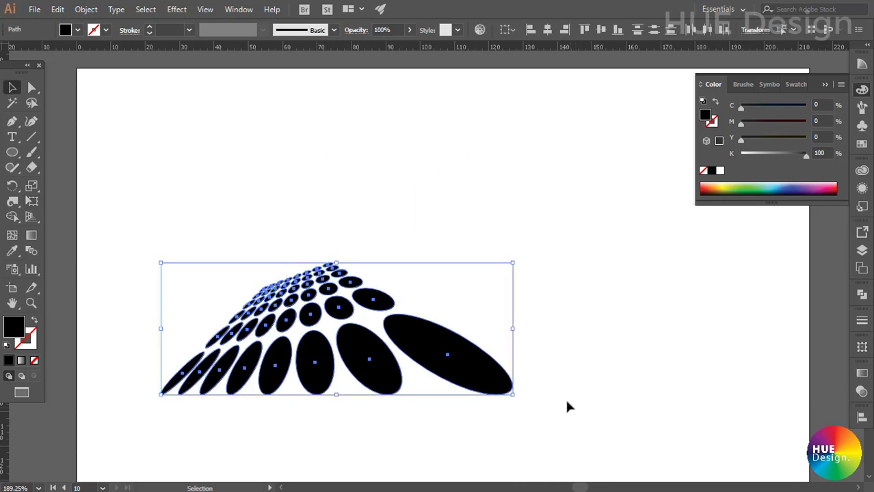
{"action": "left_click", "coordinate": [862, 144]}
Fill the ellipses with a white-to-black gradient running diagonally across the fan.
{"action": "left_click", "coordinate": [812, 142]}
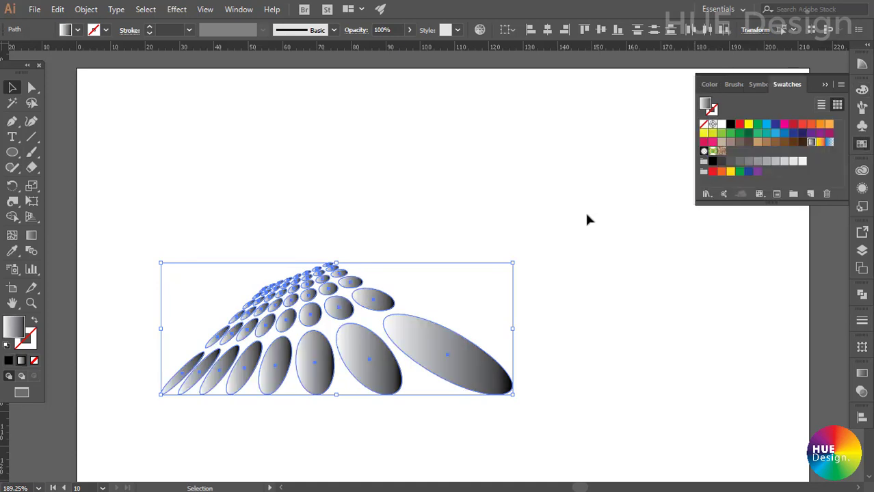
{"action": "left_click", "coordinate": [32, 235]}
{"action": "left_click_drag", "start_coordinate": [265, 252], "coordinate": [383, 410]}
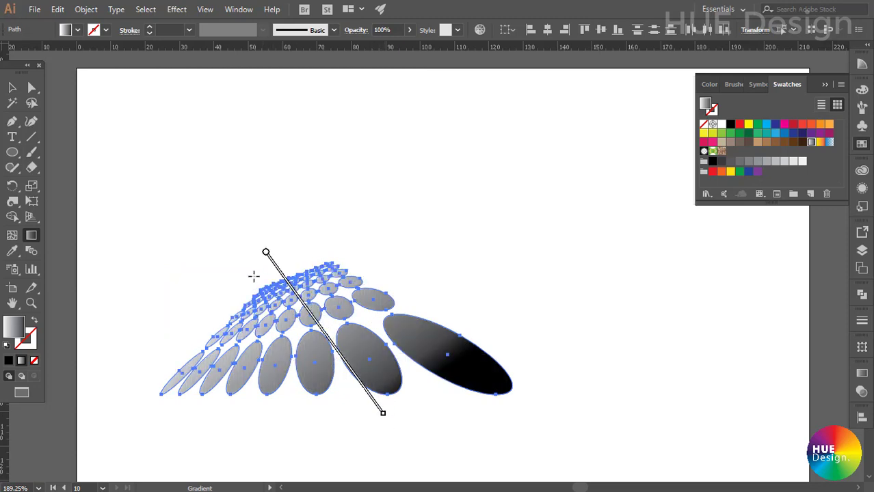
{"action": "left_click_drag", "start_coordinate": [254, 273], "coordinate": [385, 370]}
{"action": "left_click", "coordinate": [13, 87]}
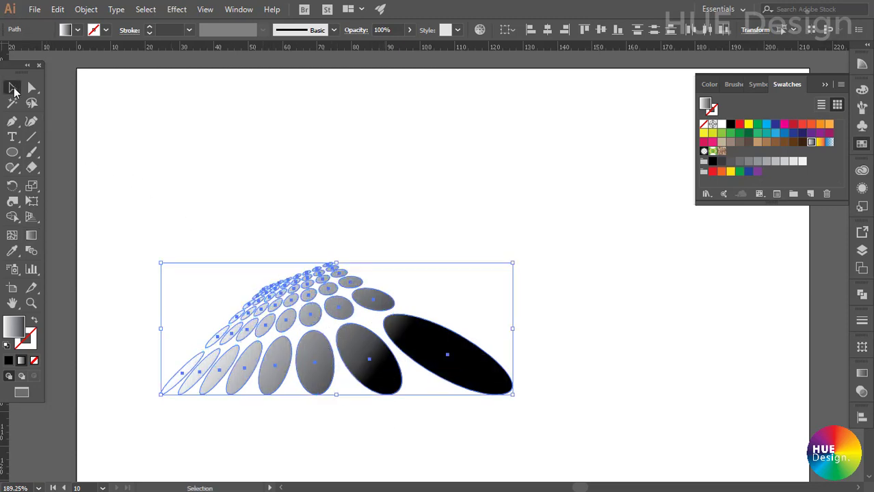
{"action": "left_click", "coordinate": [181, 149]}
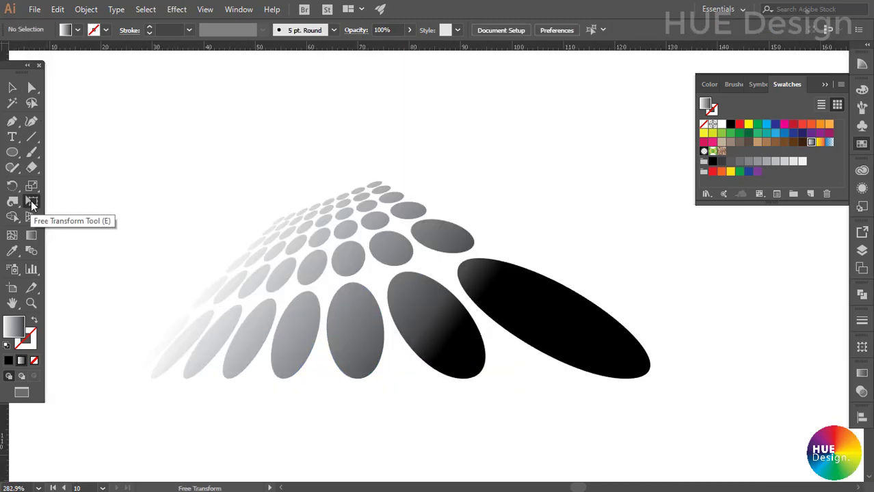
Reselect all the ellipses to check the fan, then deselect them.
{"action": "left_click", "coordinate": [31, 203]}
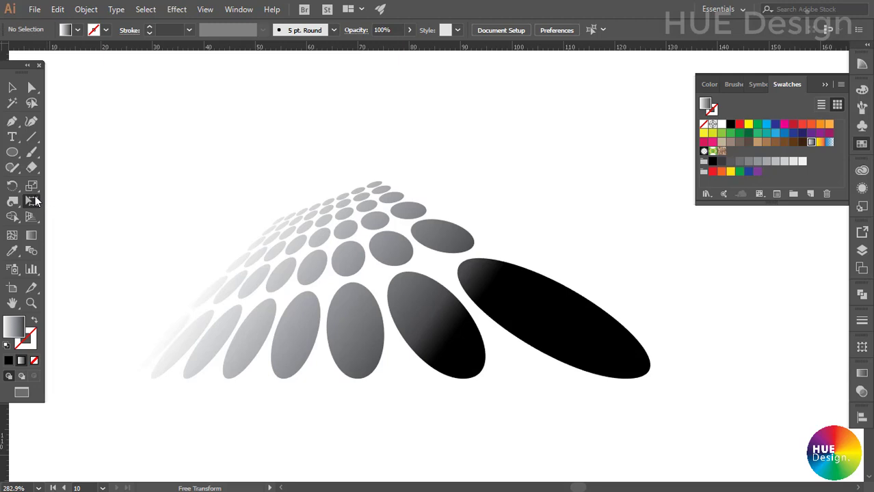
{"action": "left_click", "coordinate": [11, 87]}
{"action": "key", "text": "ctrl+a"}
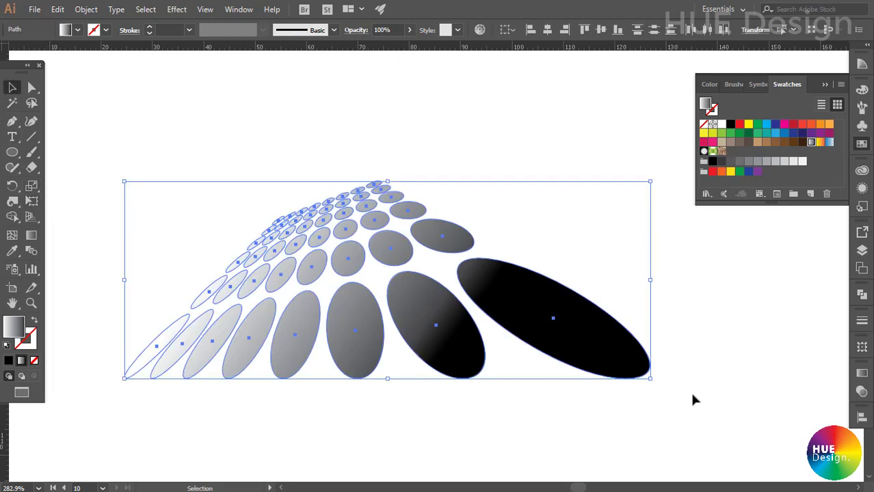
{"action": "mouse_move", "coordinate": [692, 401]}
{"action": "left_mouse_down"}
{"action": "mouse_move", "coordinate": [87, 164]}
{"action": "mouse_move", "coordinate": [718, 425]}
{"action": "left_mouse_up"}
{"action": "left_click", "coordinate": [166, 138]}
{"action": "left_click", "coordinate": [721, 397]}
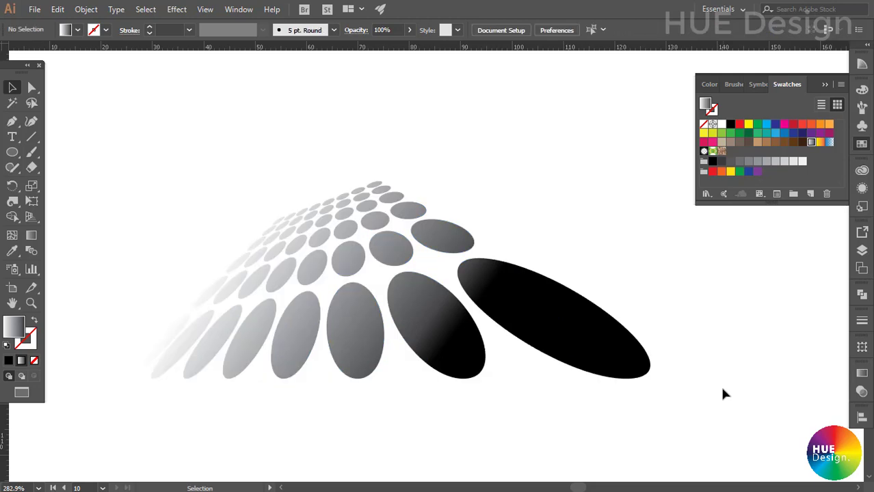
{"action": "left_click_drag", "start_coordinate": [12, 152], "coordinate": [53, 157]}
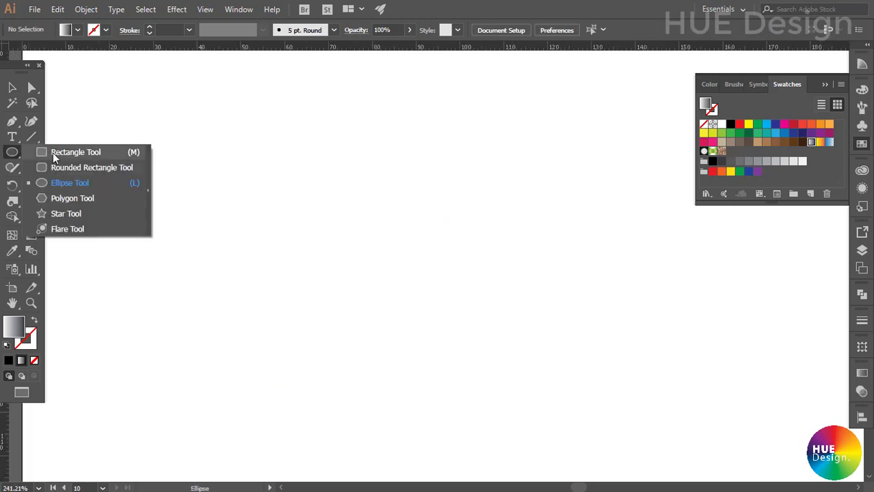
Draw a rounded square near the top left and duplicate it into a row of six.
{"action": "left_click", "coordinate": [53, 168]}
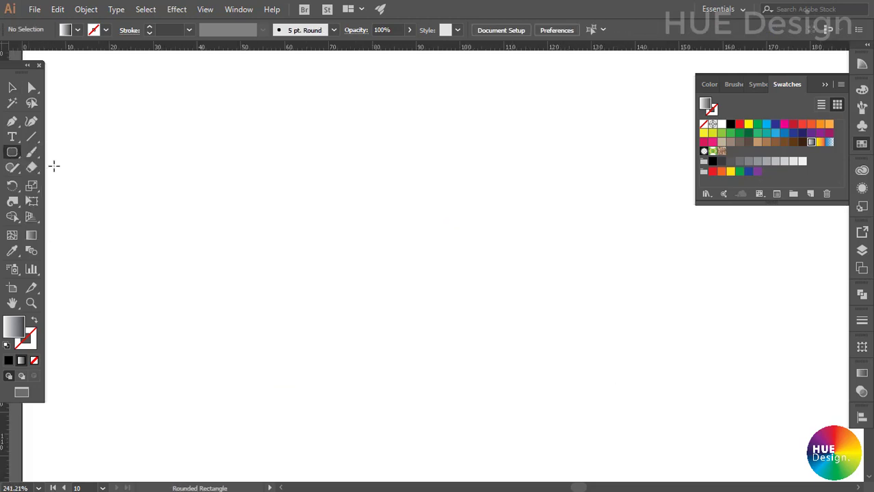
{"action": "left_click_drag", "start_coordinate": [106, 94], "coordinate": [204, 182]}
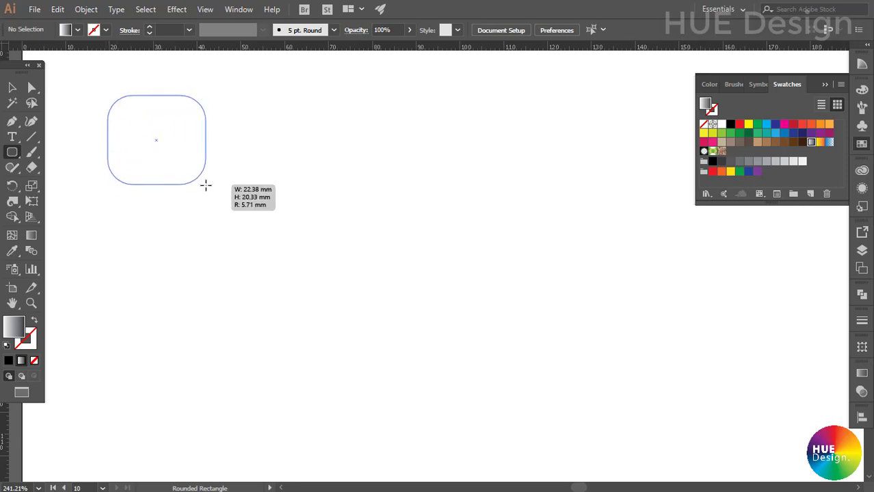
{"action": "left_click_drag", "start_coordinate": [203, 182], "coordinate": [243, 213]}
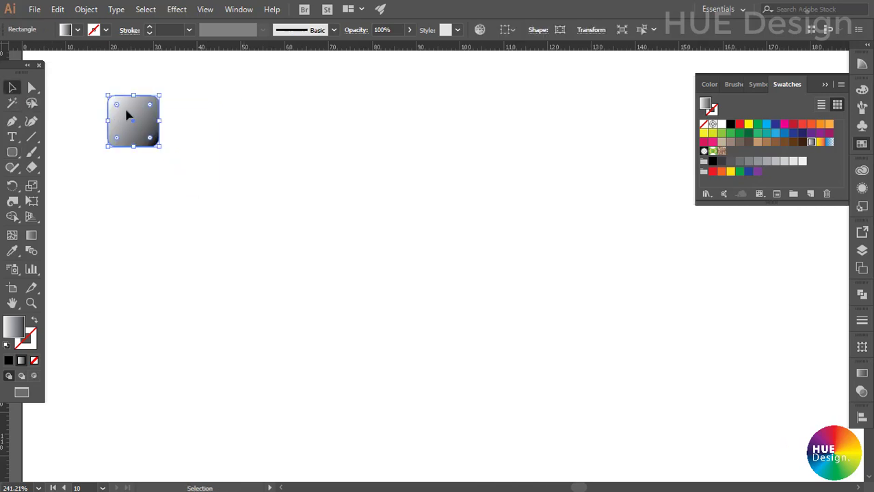
{"action": "left_click_drag", "start_coordinate": [127, 115], "coordinate": [182, 120]}
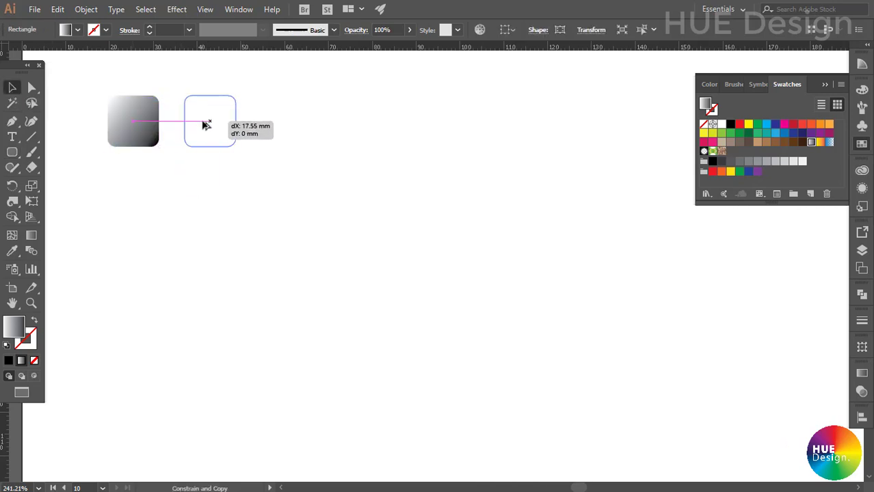
{"action": "key", "text": "ctrl+d"}
{"action": "key", "text": "ctrl+d"}
{"action": "key", "text": "ctrl+d"}
Copy the row of six downward repeatedly to make five rows, then select the whole grid.
{"action": "left_click_drag", "start_coordinate": [89, 78], "coordinate": [473, 171]}
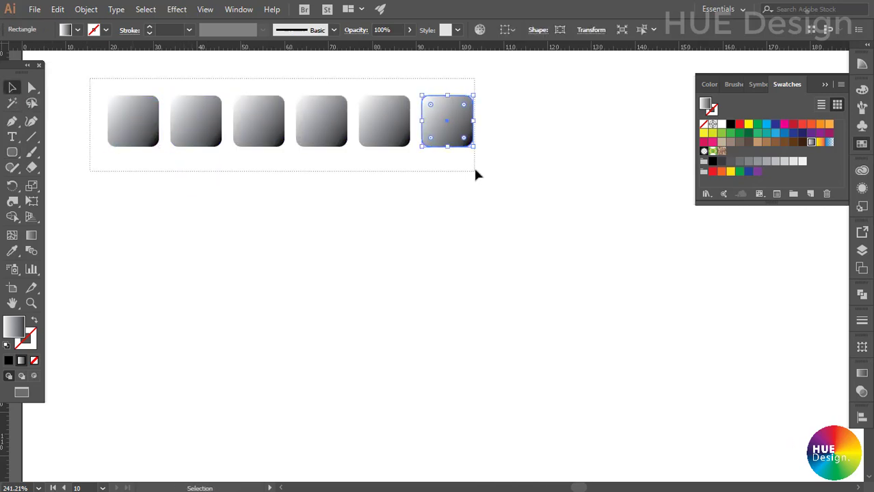
{"action": "left_click_drag", "start_coordinate": [453, 118], "coordinate": [448, 176]}
{"action": "key", "text": "ctrl+d"}
{"action": "key", "text": "ctrl+d"}
{"action": "key", "text": "ctrl+d"}
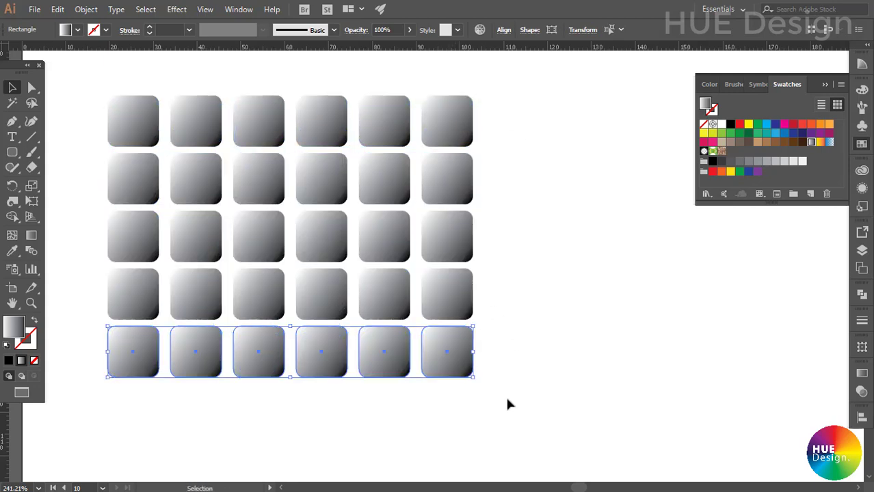
{"action": "left_click_drag", "start_coordinate": [507, 402], "coordinate": [73, 73]}
{"action": "left_click", "coordinate": [31, 203]}
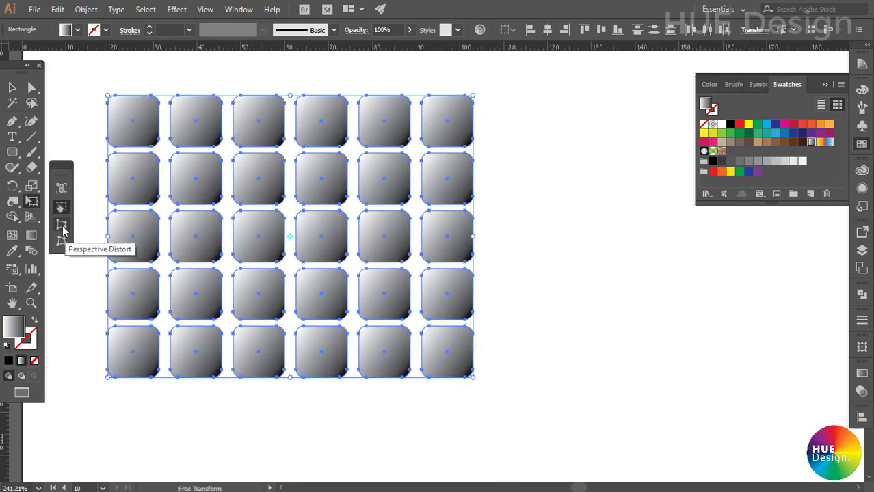
Perspective-distort the rounded-square grid so its right side shrinks, then make it narrower.
{"action": "left_click", "coordinate": [61, 224]}
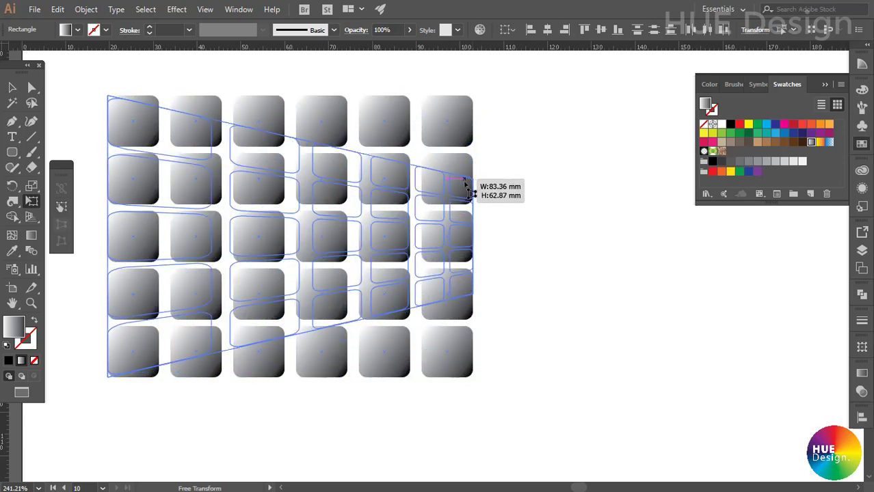
{"action": "left_click_drag", "start_coordinate": [472, 96], "coordinate": [464, 157]}
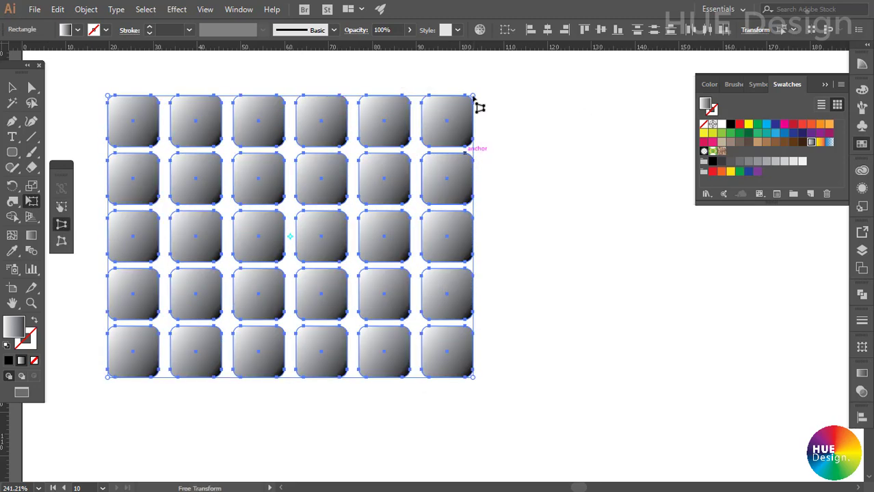
{"action": "left_click_drag", "start_coordinate": [477, 101], "coordinate": [464, 192]}
{"action": "left_click", "coordinate": [12, 87]}
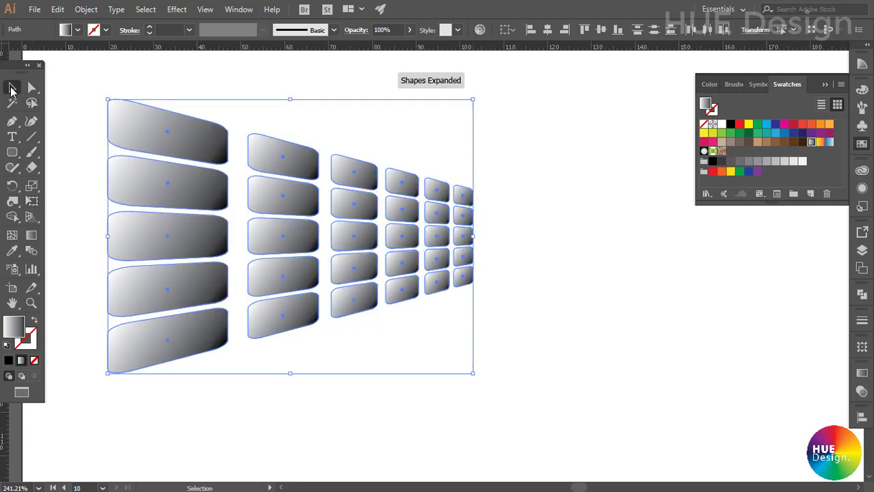
{"action": "left_click_drag", "start_coordinate": [473, 236], "coordinate": [411, 236]}
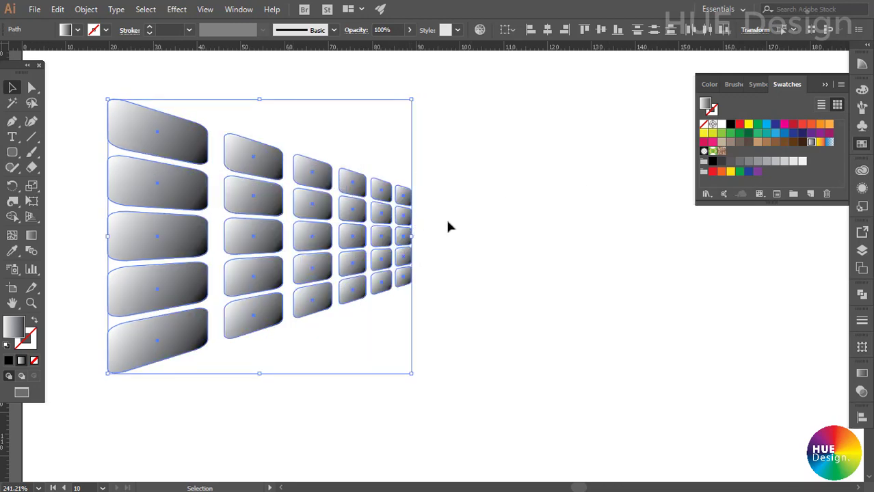
Redraw one gradient across the grid, dark at the left columns fading to the far right.
{"action": "key", "text": "g"}
{"action": "left_click_drag", "start_coordinate": [106, 125], "coordinate": [420, 169]}
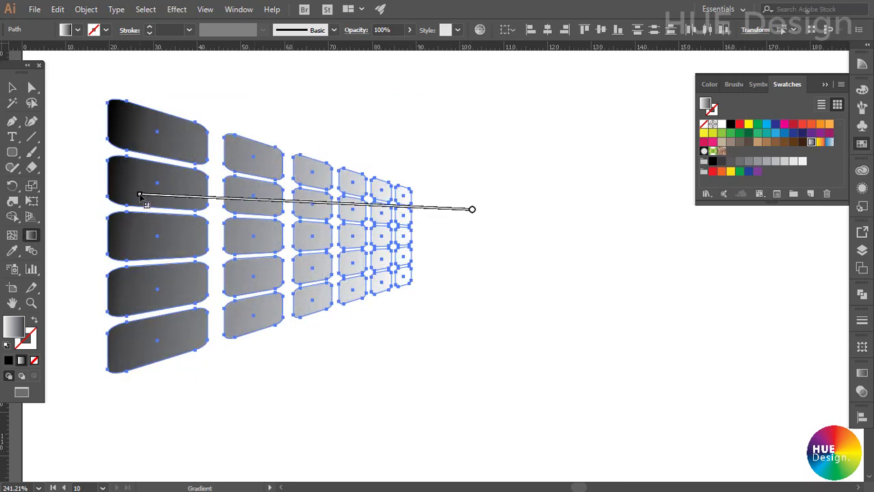
{"action": "left_click_drag", "start_coordinate": [472, 208], "coordinate": [130, 192]}
{"action": "left_click_drag", "start_coordinate": [457, 187], "coordinate": [84, 169]}
{"action": "key", "text": "v"}
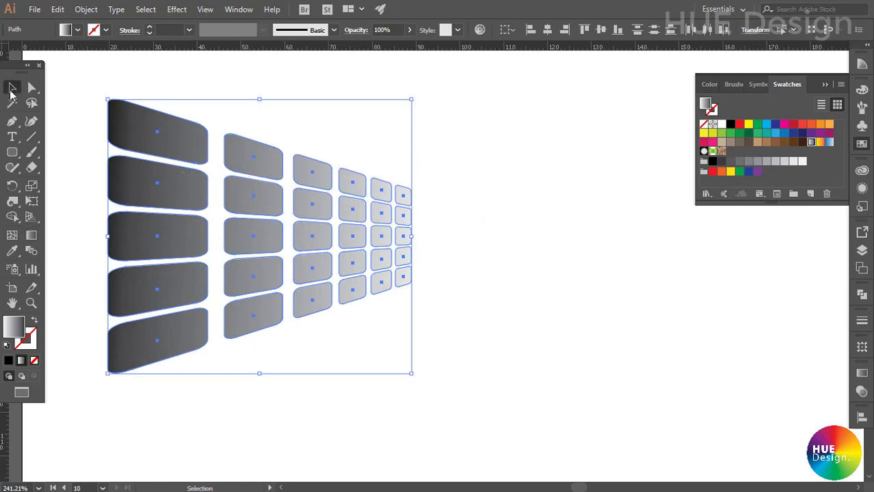
{"action": "left_click", "coordinate": [583, 246]}
{"action": "left_click_drag", "start_coordinate": [583, 246], "coordinate": [499, 240]}
{"action": "left_click_drag", "start_coordinate": [463, 319], "coordinate": [473, 305]}
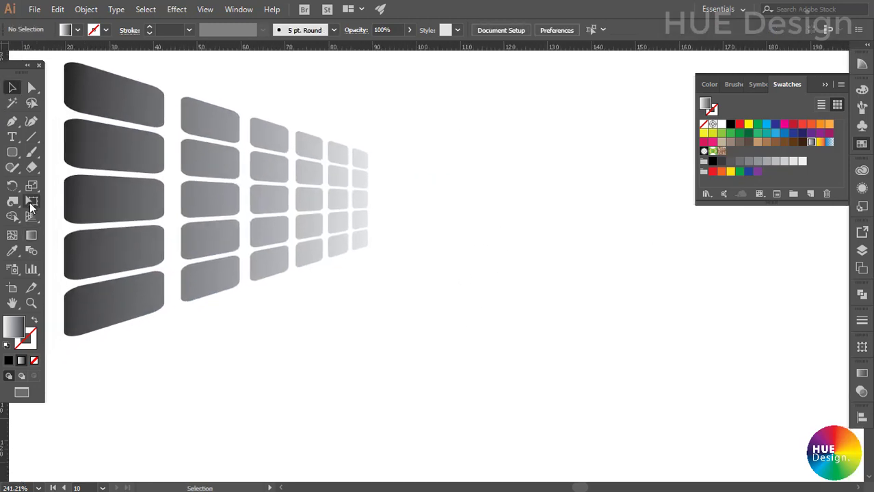
{"action": "left_click_drag", "start_coordinate": [11, 152], "coordinate": [47, 186]}
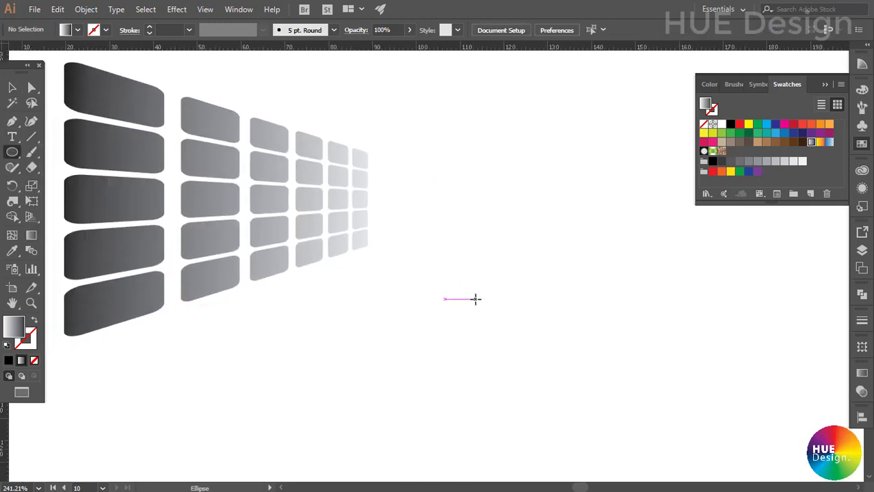
Draw a circle and duplicate it into a seven-by-five grid of circles.
{"action": "mouse_move", "coordinate": [466, 280]}
{"action": "left_mouse_down"}
{"action": "mouse_move", "coordinate": [523, 336]}
{"action": "mouse_move", "coordinate": [502, 294]}
{"action": "mouse_move", "coordinate": [425, 295]}
{"action": "mouse_move", "coordinate": [480, 299]}
{"action": "mouse_move", "coordinate": [460, 297]}
{"action": "mouse_move", "coordinate": [467, 299]}
{"action": "left_mouse_up"}
{"action": "key", "text": "v"}
{"action": "key", "text": "ctrl+d"}
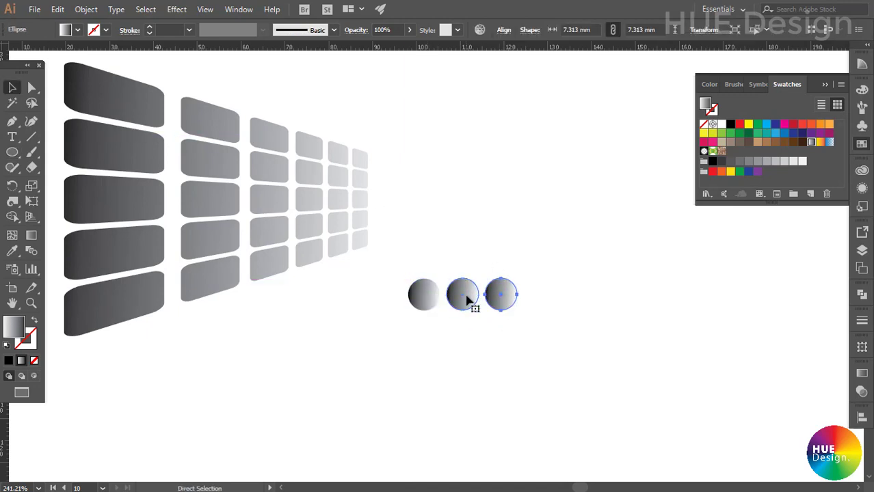
{"action": "key", "text": "ctrl+d"}
{"action": "key", "text": "ctrl+d"}
{"action": "key", "text": "ctrl+d"}
{"action": "mouse_move", "coordinate": [404, 316]}
{"action": "left_mouse_down"}
{"action": "mouse_move", "coordinate": [657, 292]}
{"action": "mouse_move", "coordinate": [654, 328]}
{"action": "left_mouse_up"}
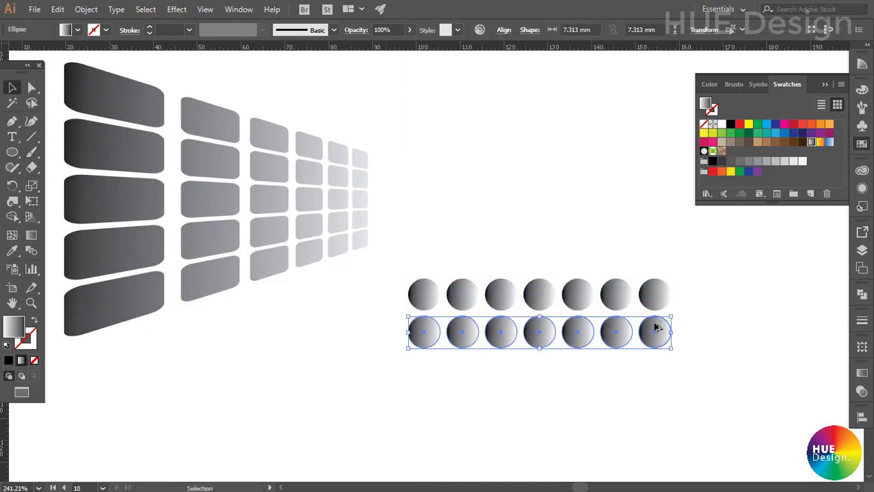
{"action": "key", "text": "ctrl+d"}
{"action": "key", "text": "ctrl+d"}
{"action": "key", "text": "ctrl+d"}
Fill every circle with the orange-yellow gradient swatch, run as one gradient right to left across the grid.
{"action": "left_click_drag", "start_coordinate": [380, 264], "coordinate": [665, 438]}
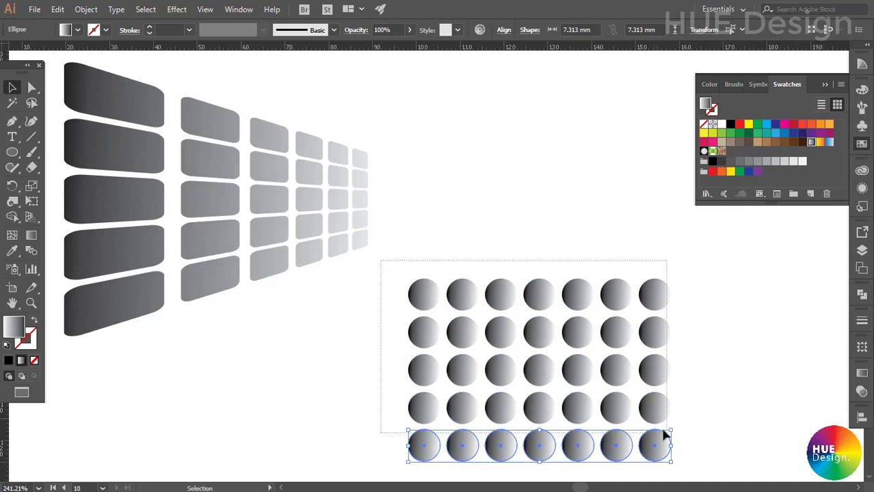
{"action": "left_click", "coordinate": [821, 142]}
{"action": "key", "text": "g"}
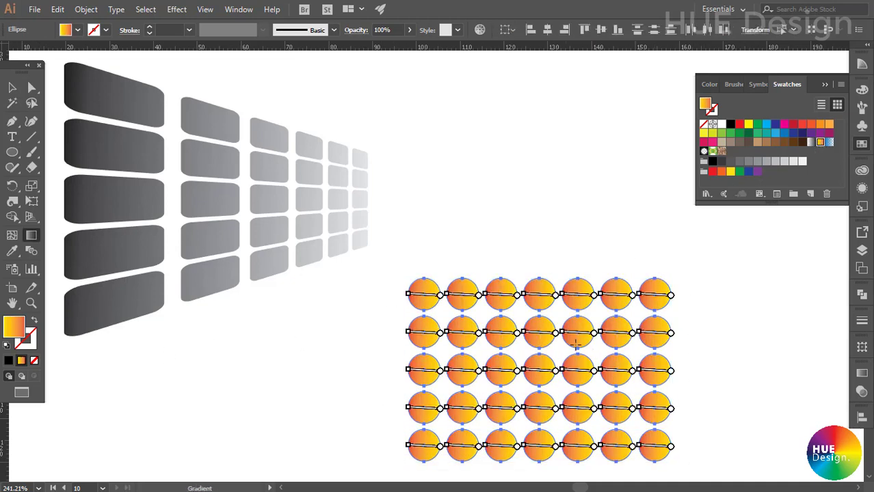
{"action": "left_click_drag", "start_coordinate": [687, 334], "coordinate": [389, 334]}
{"action": "key", "text": "v"}
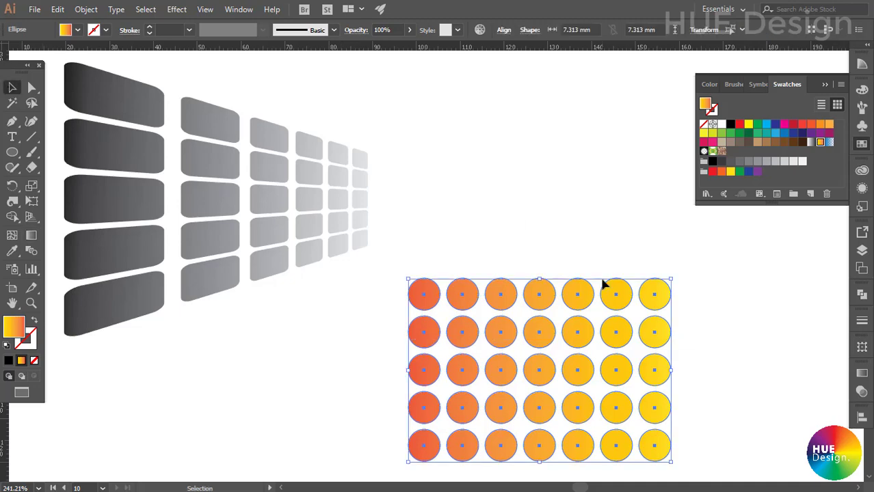
Perspective-distort the circle grid, pulling the top-right corner down and left into a trapezoid.
{"action": "left_click", "coordinate": [31, 204]}
{"action": "left_click", "coordinate": [61, 224]}
{"action": "left_click_drag", "start_coordinate": [671, 280], "coordinate": [587, 301]}
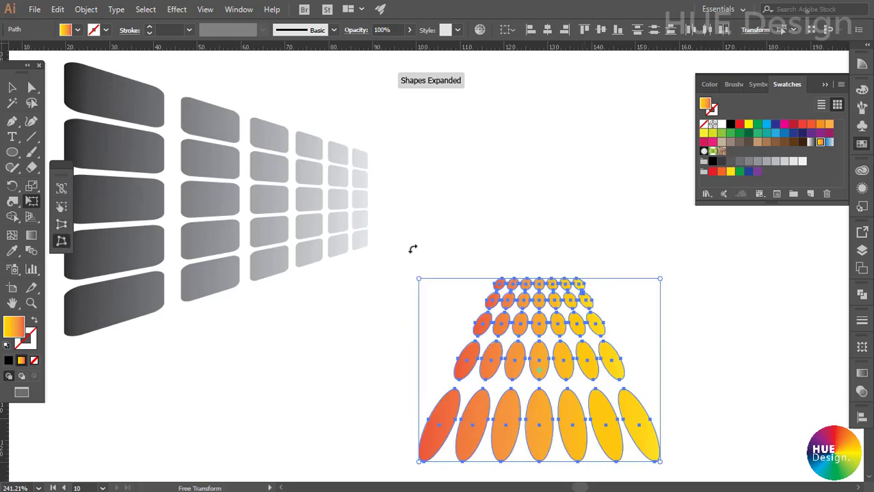
{"action": "left_click_drag", "start_coordinate": [660, 280], "coordinate": [586, 340]}
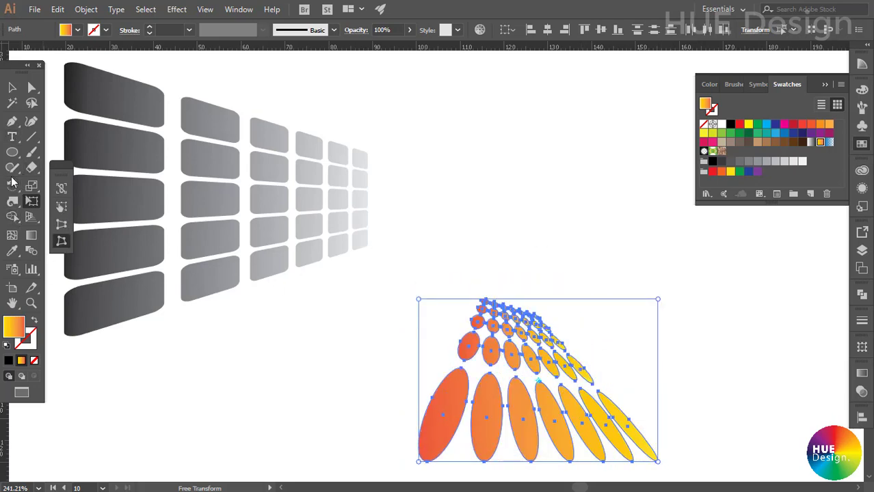
Redraw a shorter gradient across the ellipses so the front turns red, then deselect.
{"action": "key", "text": "g"}
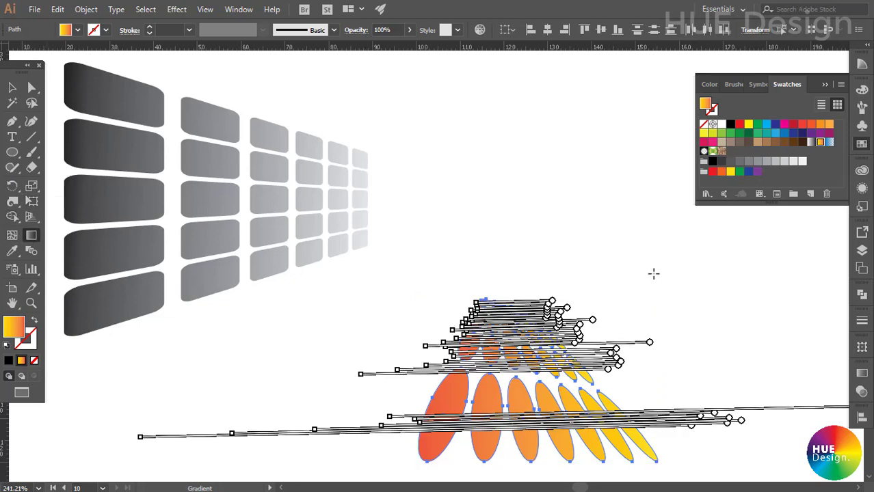
{"action": "left_click_drag", "start_coordinate": [653, 274], "coordinate": [468, 387]}
{"action": "left_click_drag", "start_coordinate": [554, 292], "coordinate": [491, 366]}
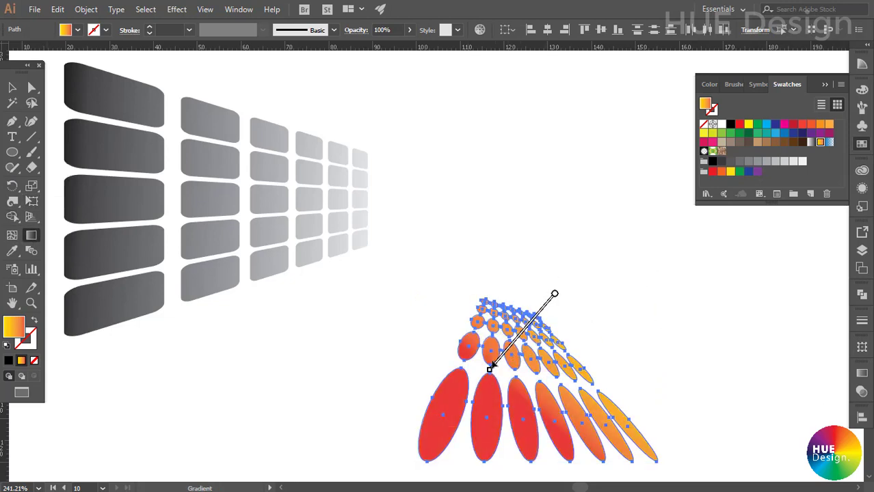
{"action": "key", "text": "ctrl+shift+a"}
{"action": "left_click_drag", "start_coordinate": [620, 324], "coordinate": [628, 333]}
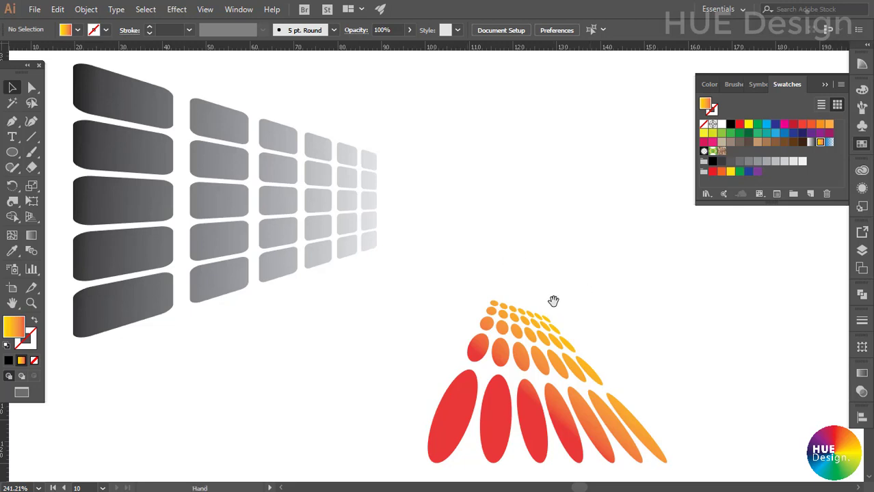
{"action": "left_click_drag", "start_coordinate": [552, 300], "coordinate": [575, 287]}
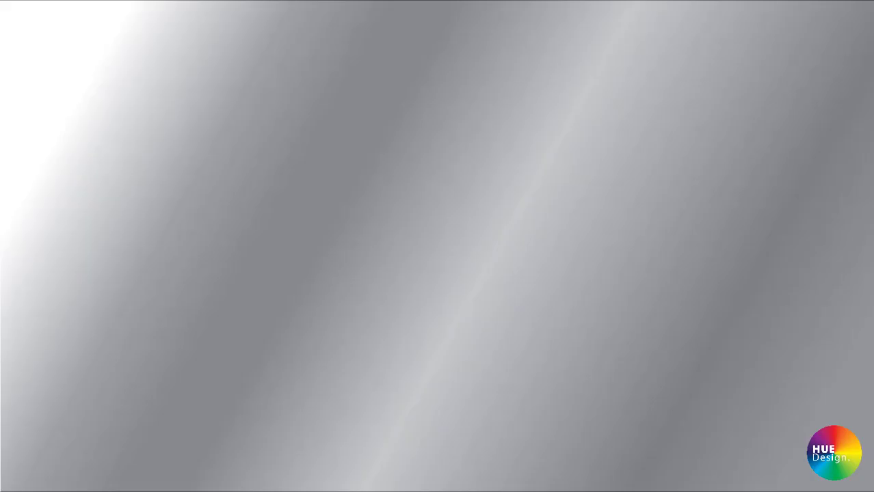